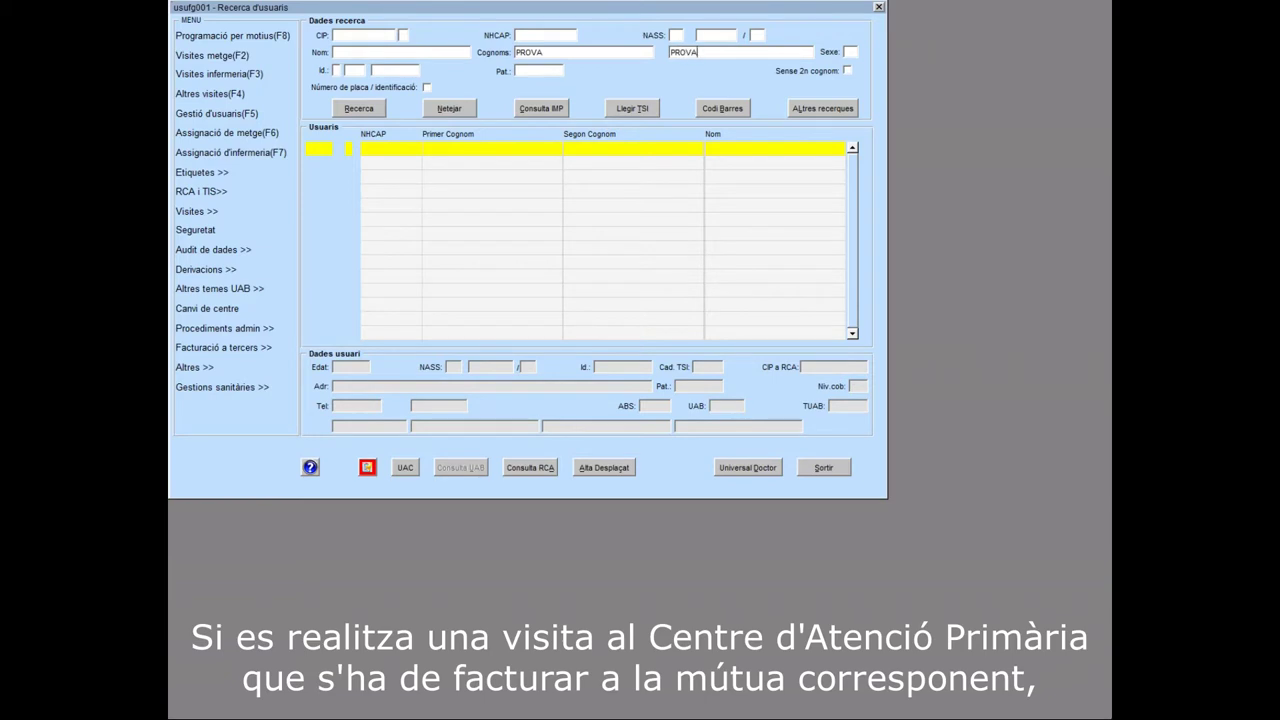
# Search for the PROVA PROVA patient and bring up the Facturació a tercers options
pyautogui.click(357, 108)
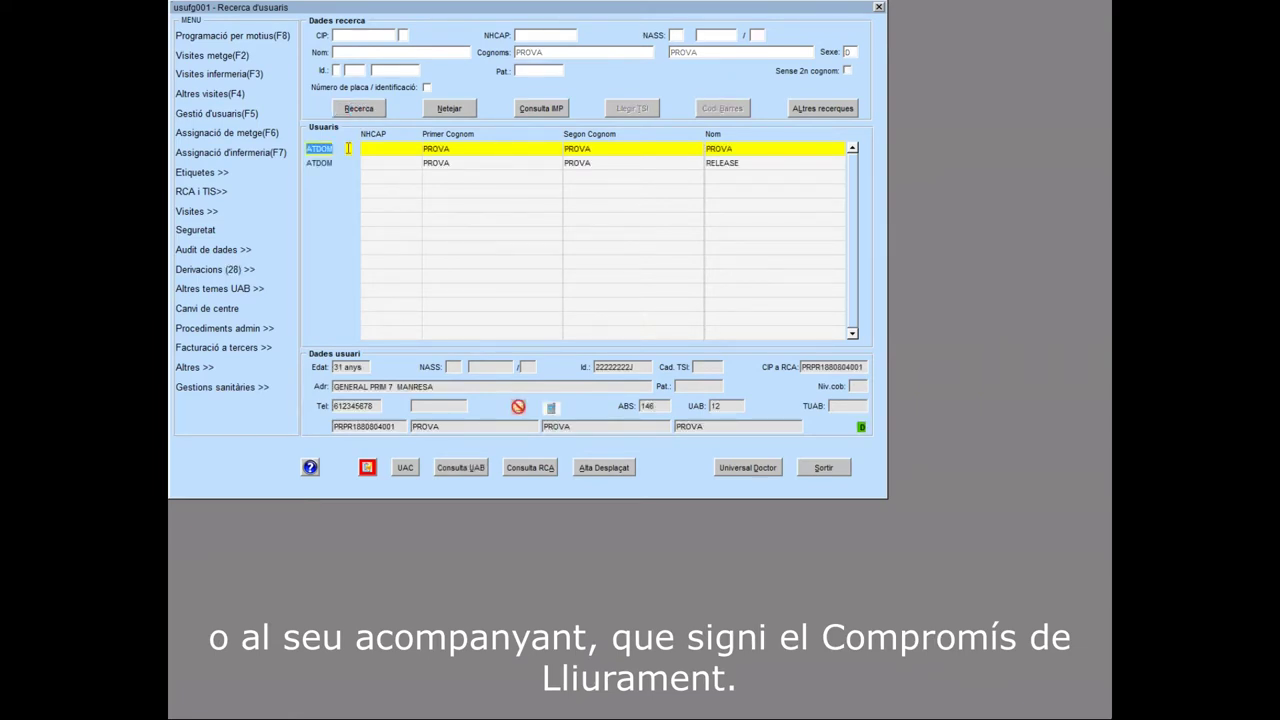
pyautogui.click(250, 348)
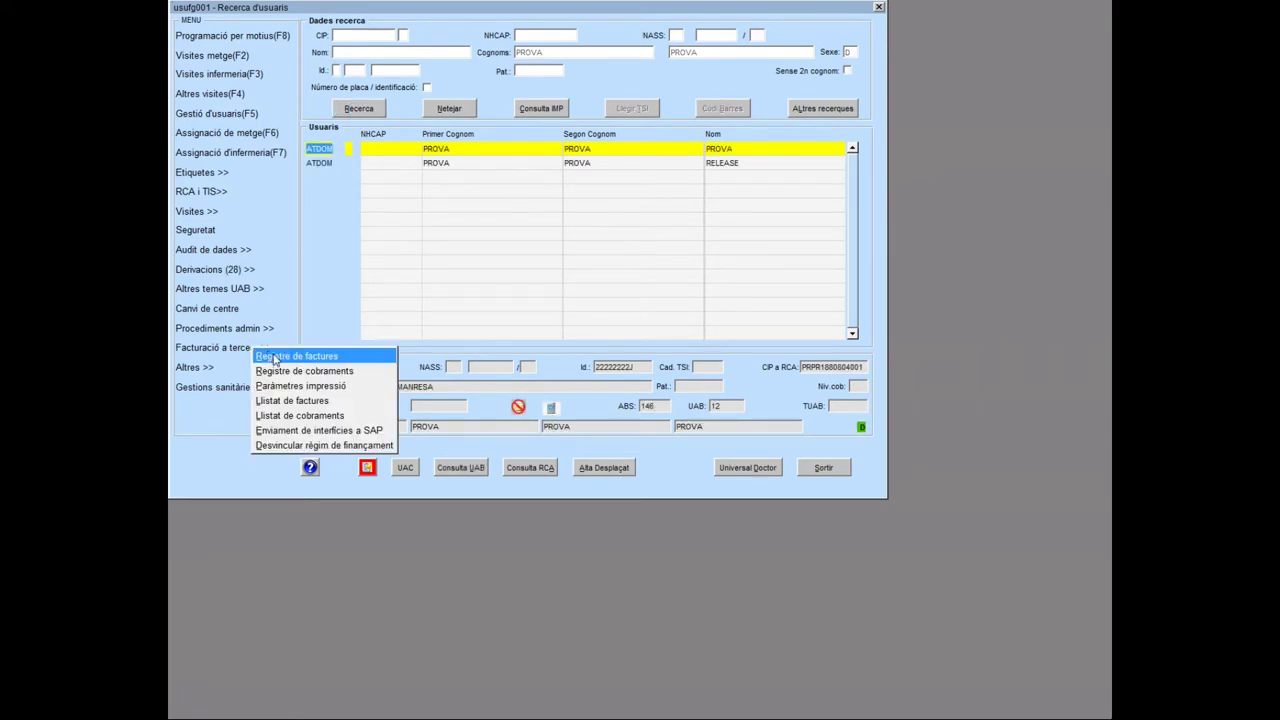
# Create an invoice with Accidents esportius coverage and save it as provisional invoice 1806904
pyautogui.click(272, 357)
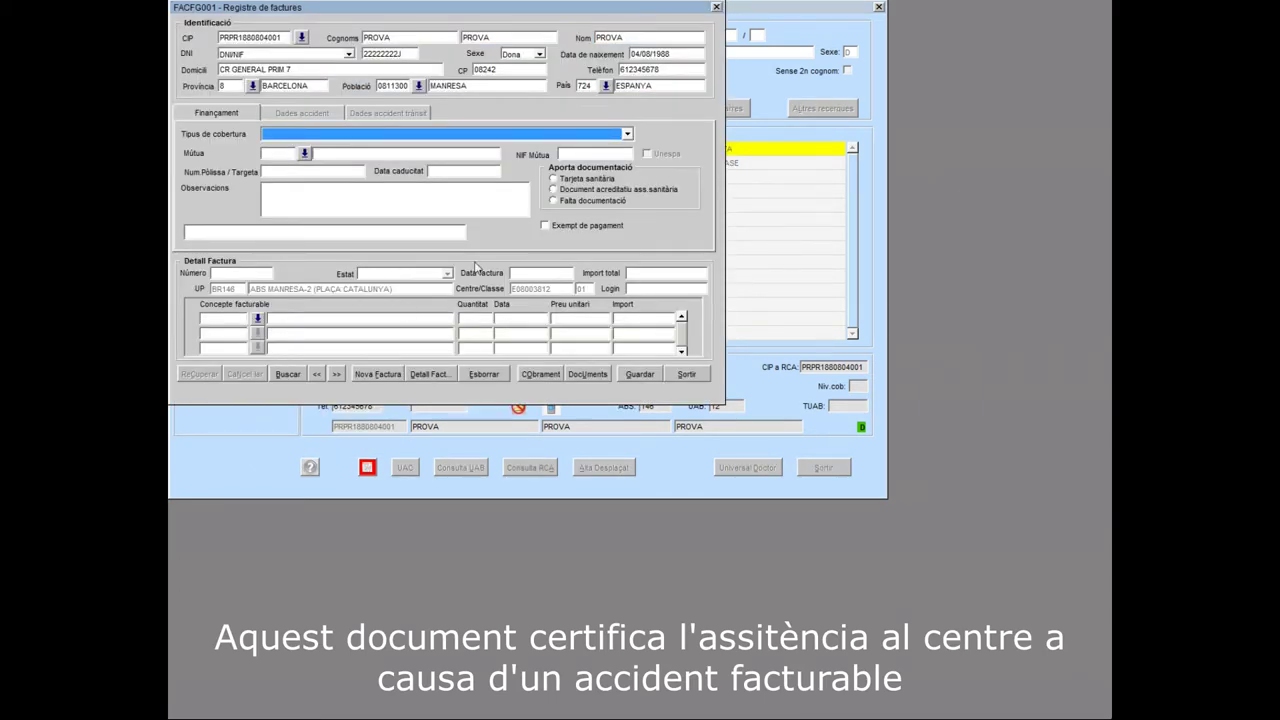
pyautogui.click(627, 134)
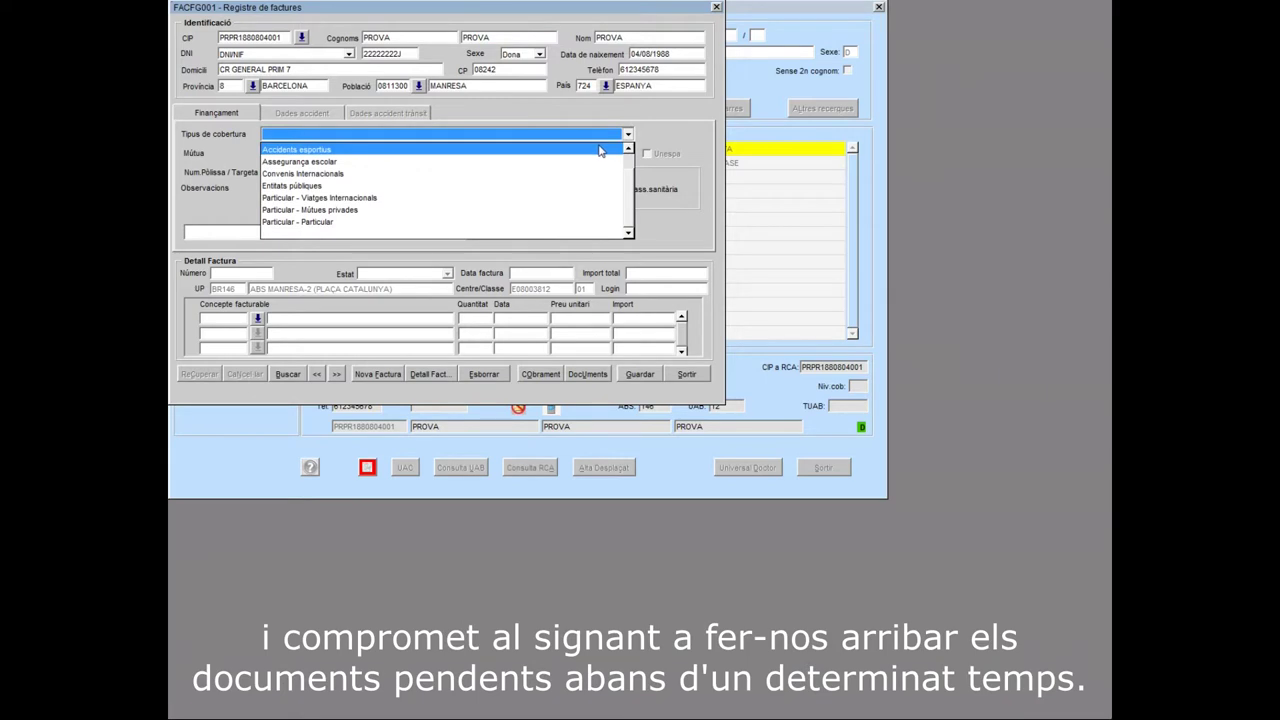
pyautogui.scroll(2, 595, 160)
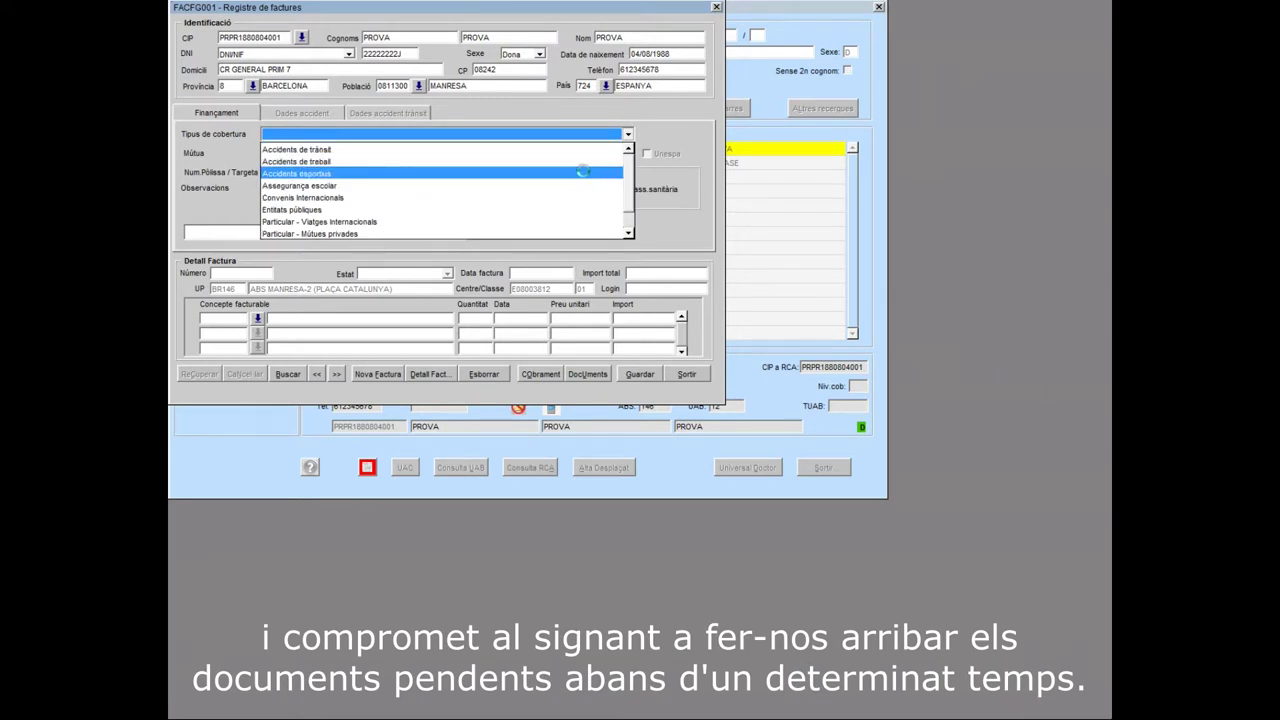
pyautogui.click(585, 176)
pyautogui.click(638, 374)
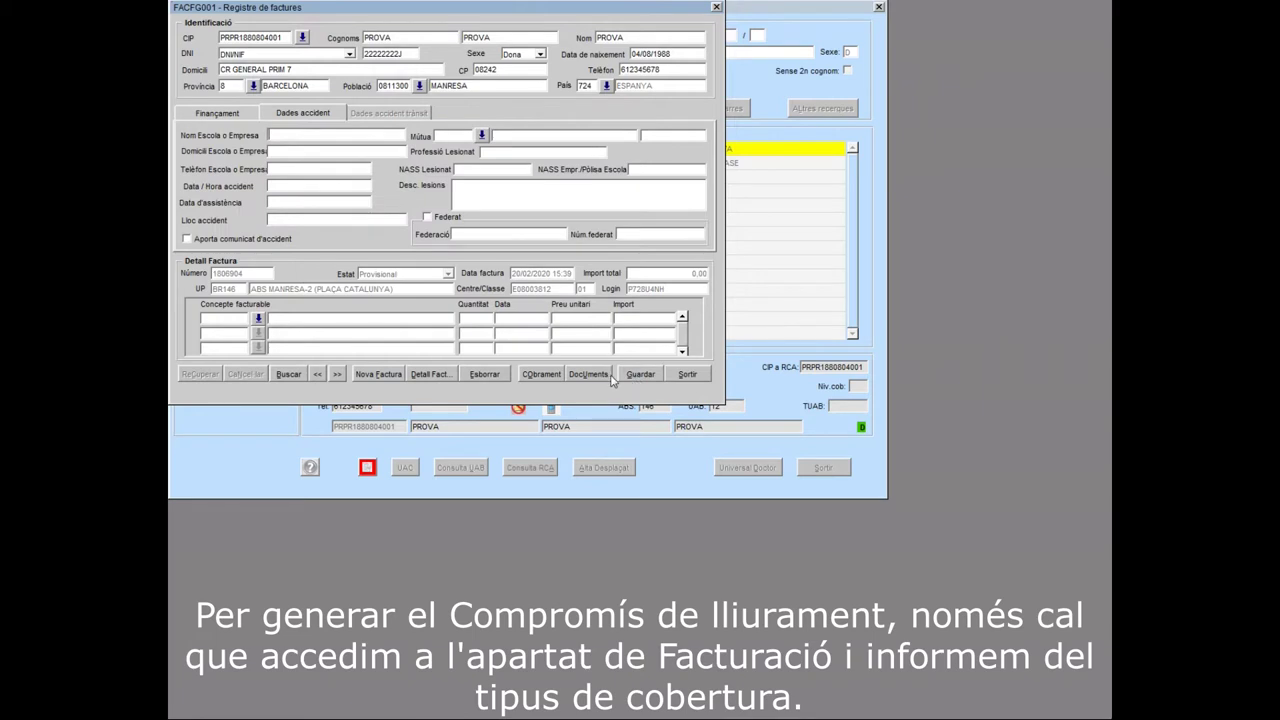
pyautogui.click(589, 374)
# Acknowledge the saved-record message and select the Compromís de Lliurament document for printing
pyautogui.press('Return')
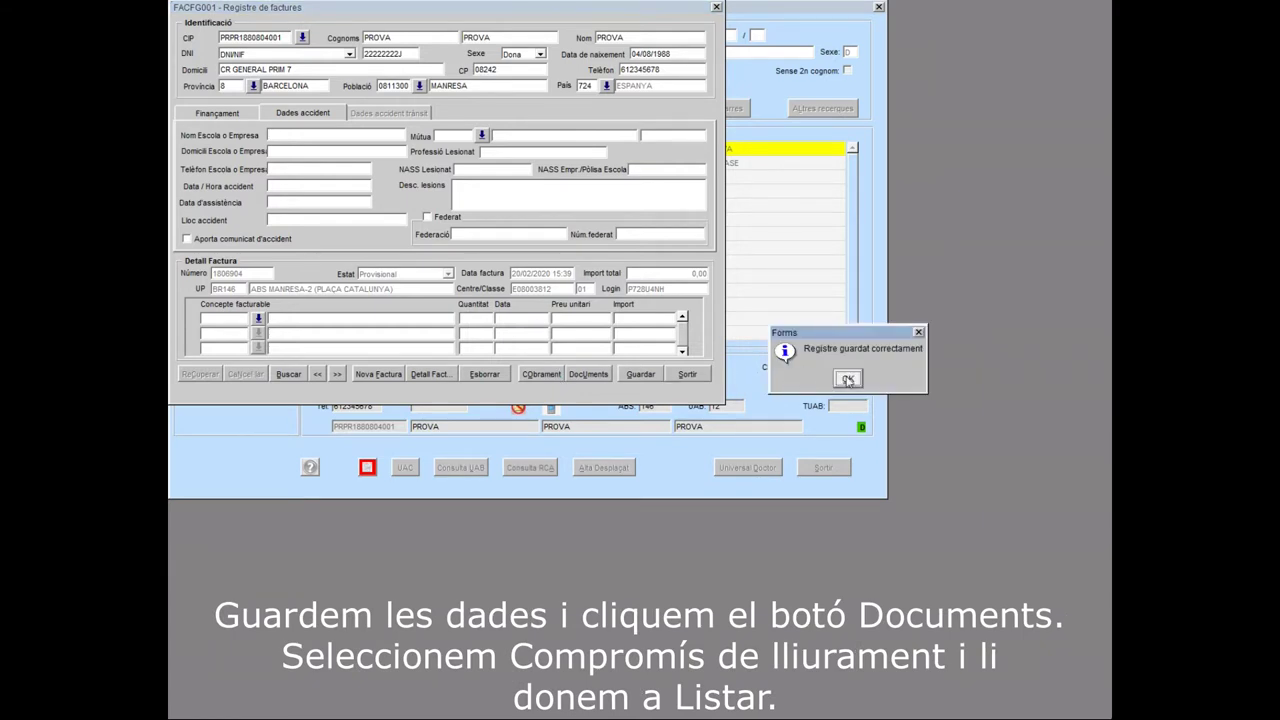
pyautogui.click(848, 379)
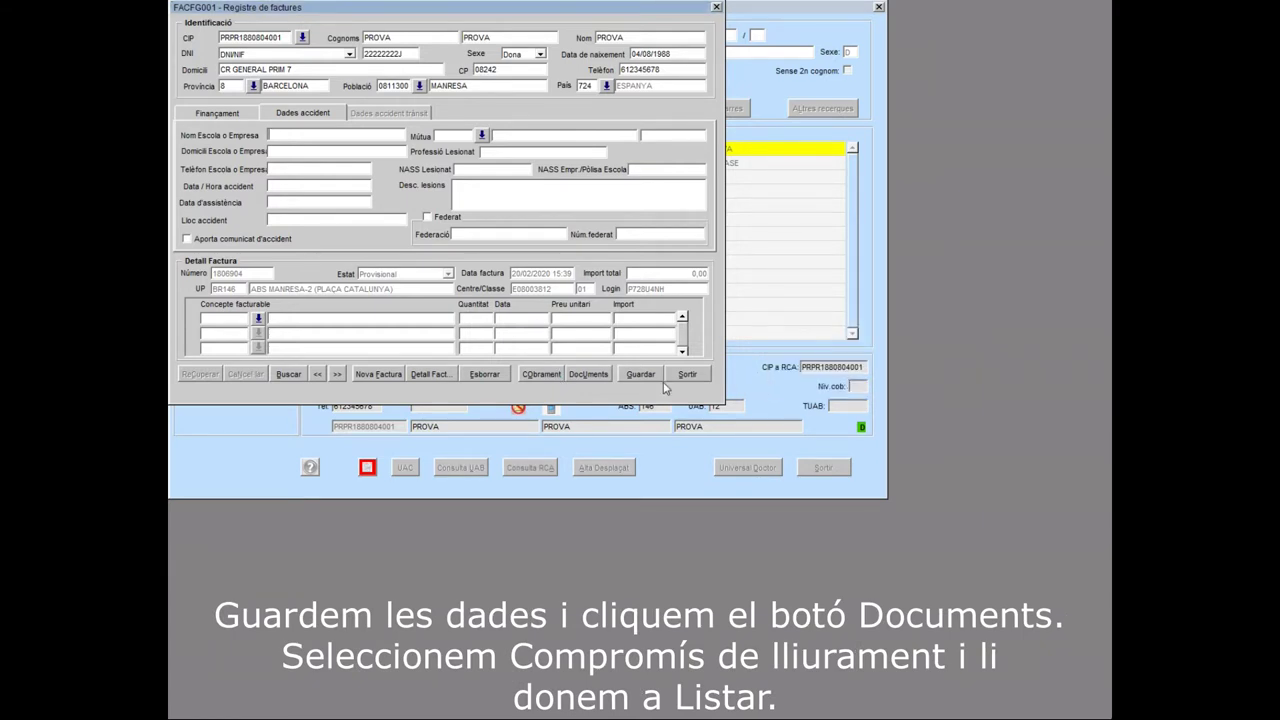
pyautogui.click(594, 376)
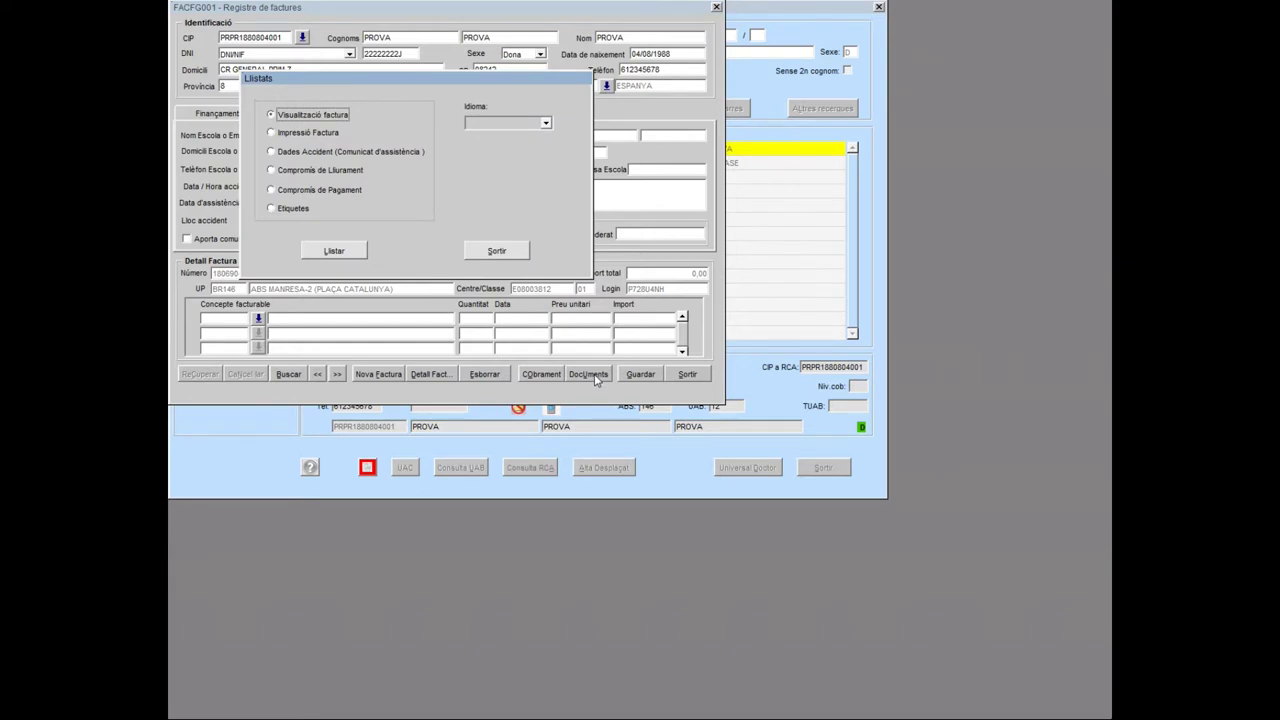
pyautogui.click(340, 170)
# Generate and review the Compromís de Lliurament PDF, then close it and the document list
pyautogui.click(352, 250)
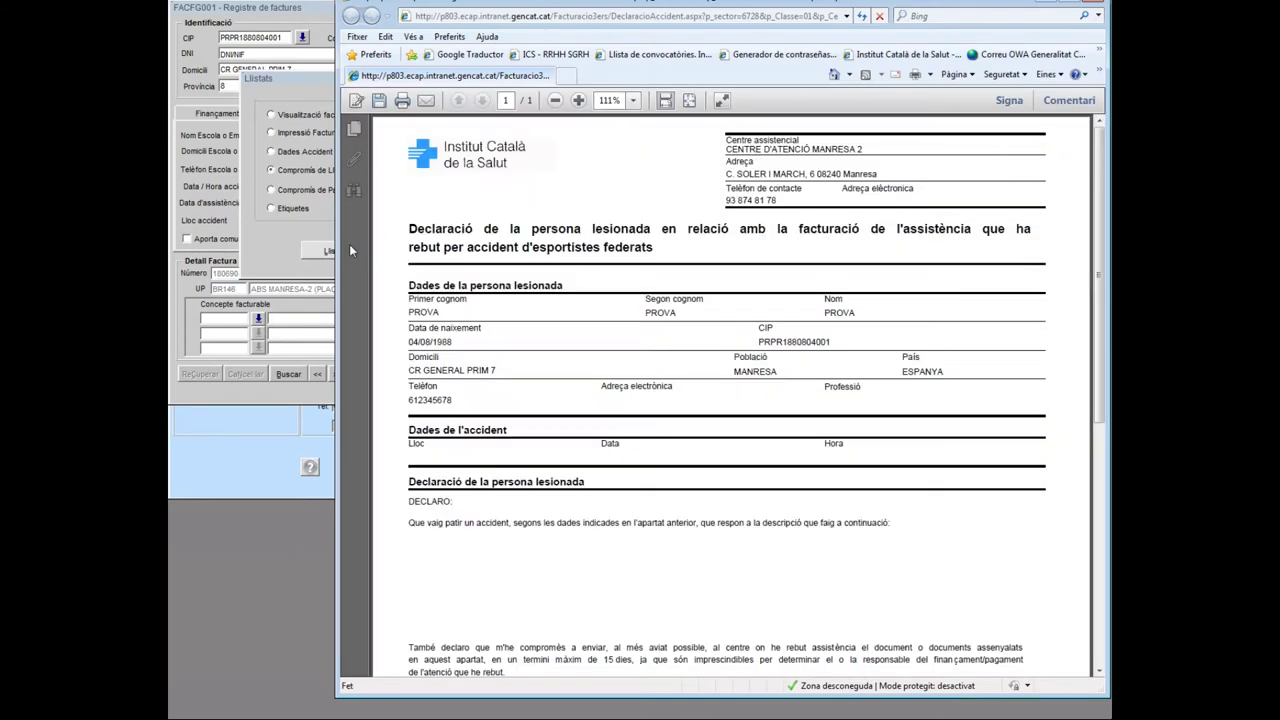
pyautogui.scroll(-3, 1095, 185)
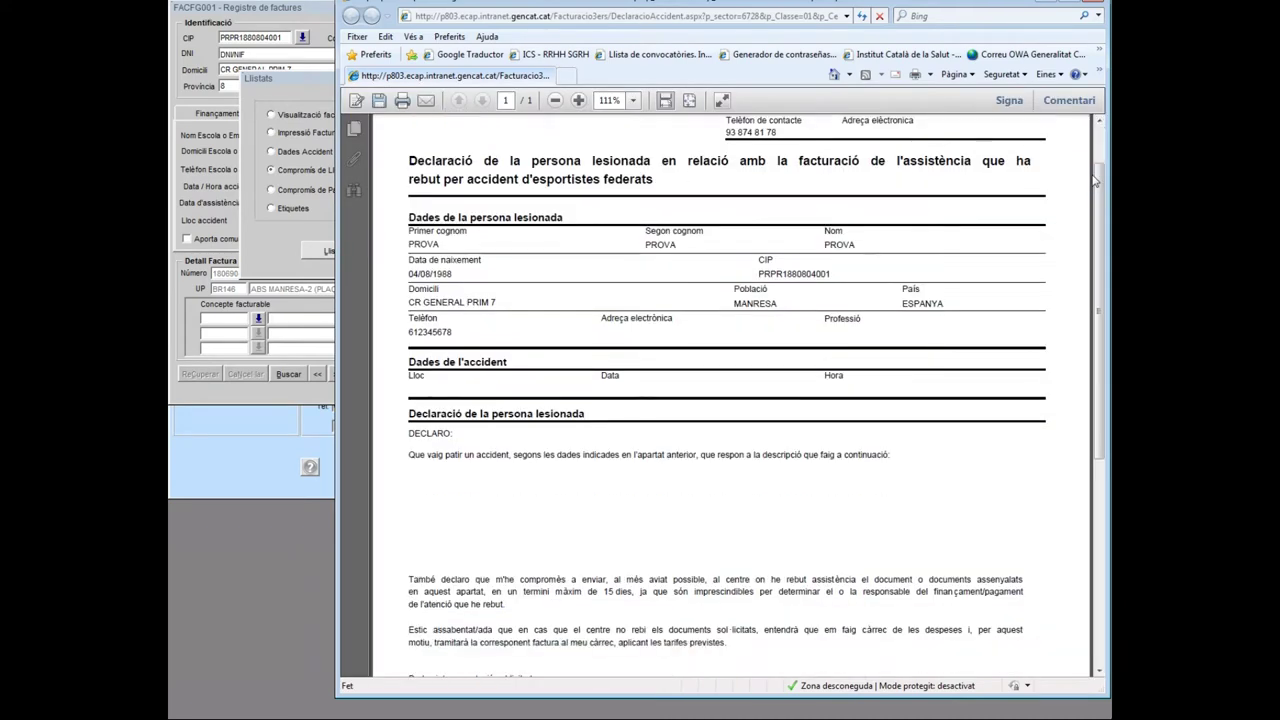
pyautogui.scroll(-7, 1095, 181)
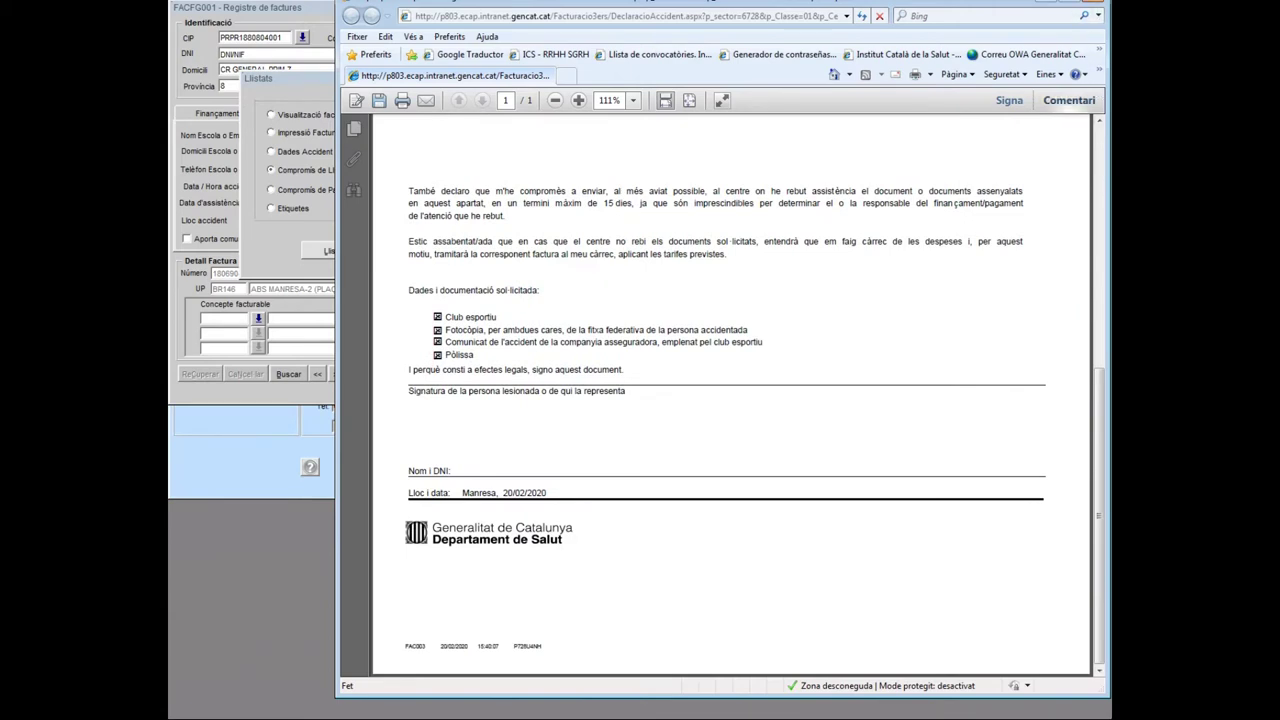
pyautogui.hotkey('alt', 'F4')
pyautogui.click(518, 258)
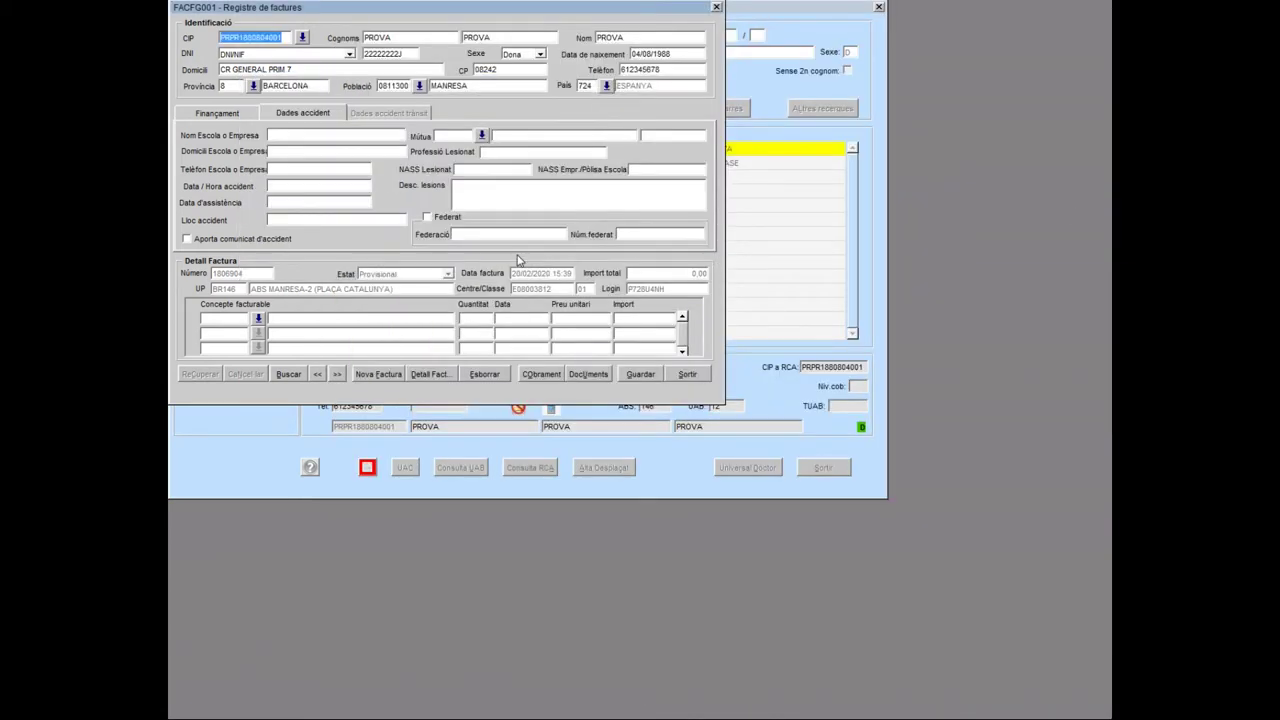
# Exit the Registre de factures window back to the user search
pyautogui.click(683, 374)
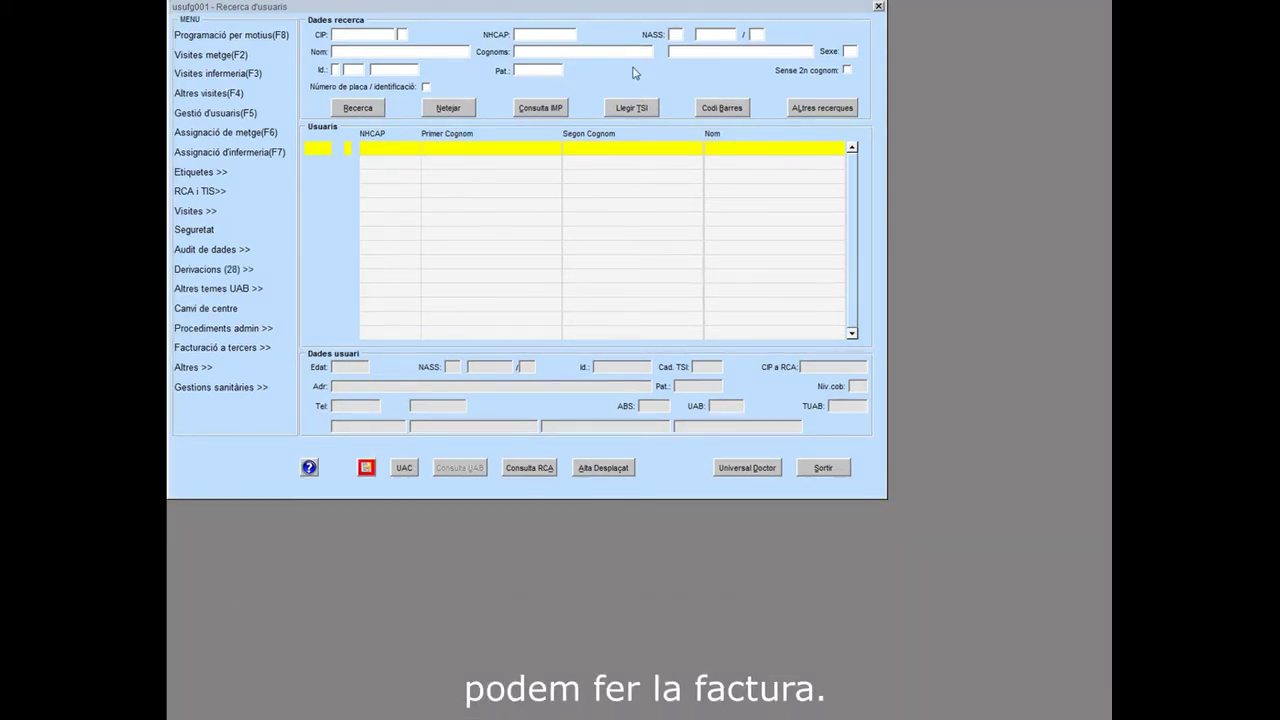
# Search again for surname PROVA PROVA and bring up the Visites options
pyautogui.click(630, 53)
pyautogui.write('PRO')
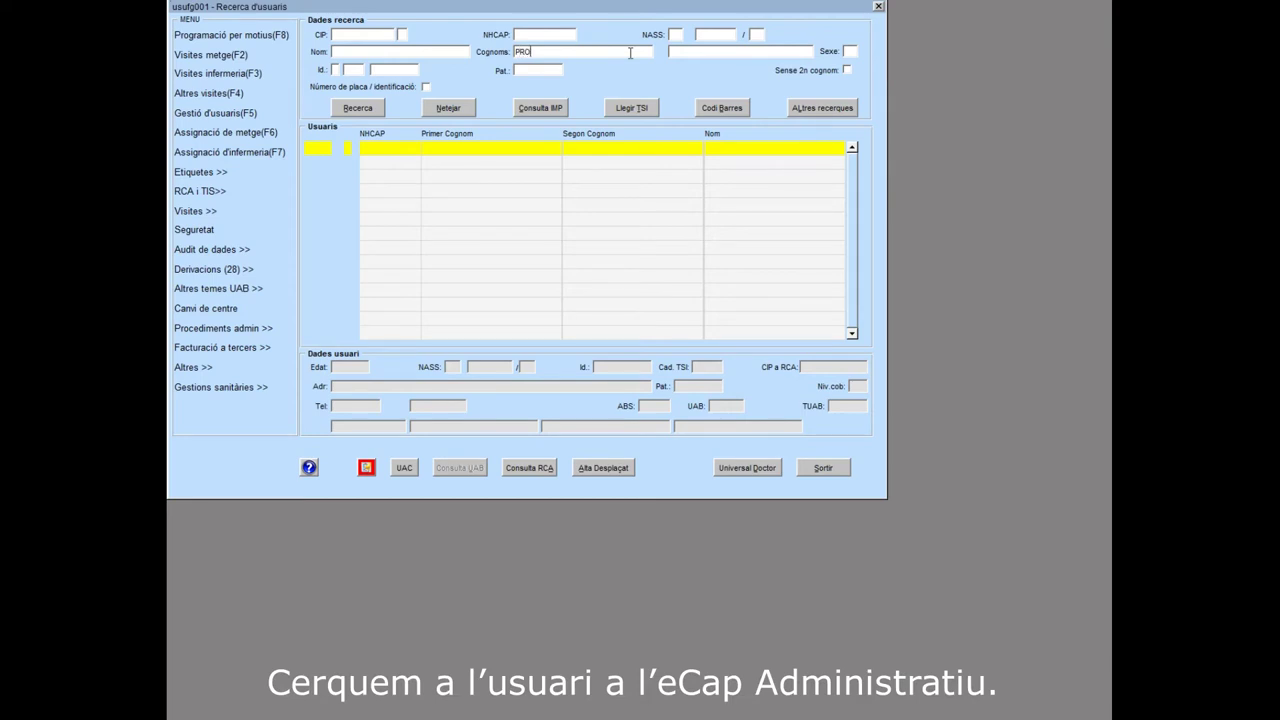
pyautogui.write('VAPROVA')
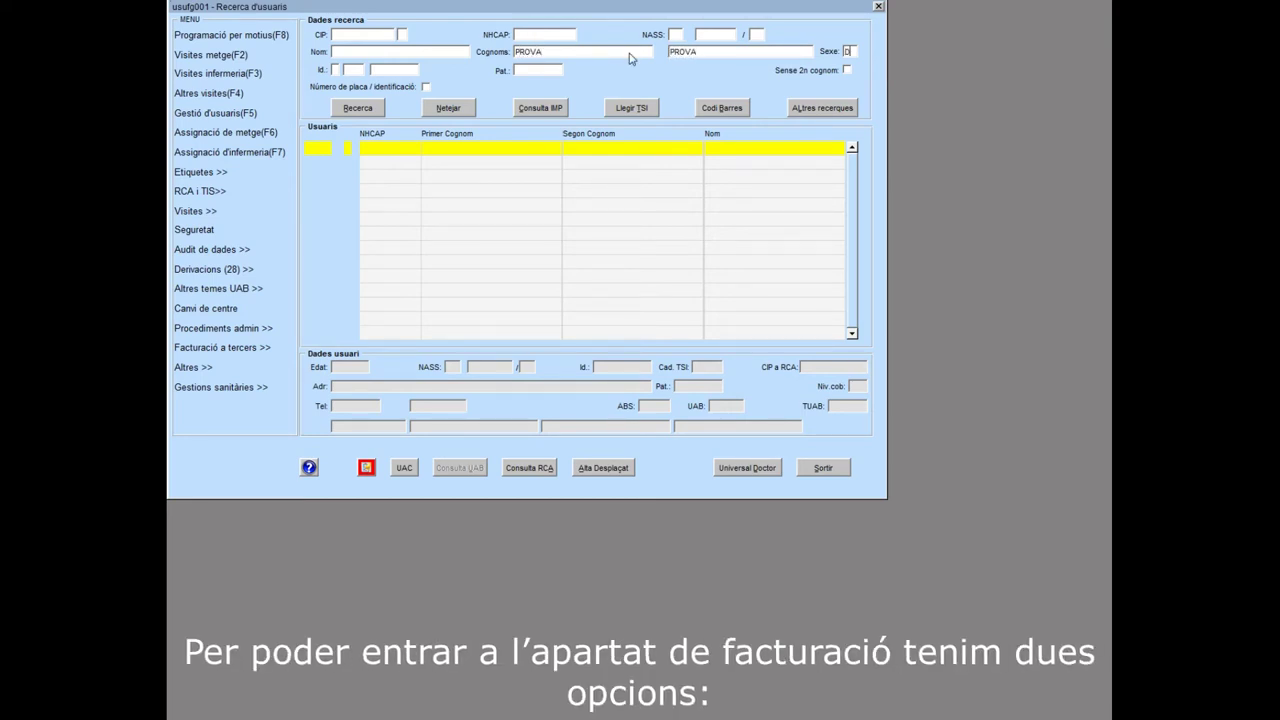
pyautogui.click(356, 108)
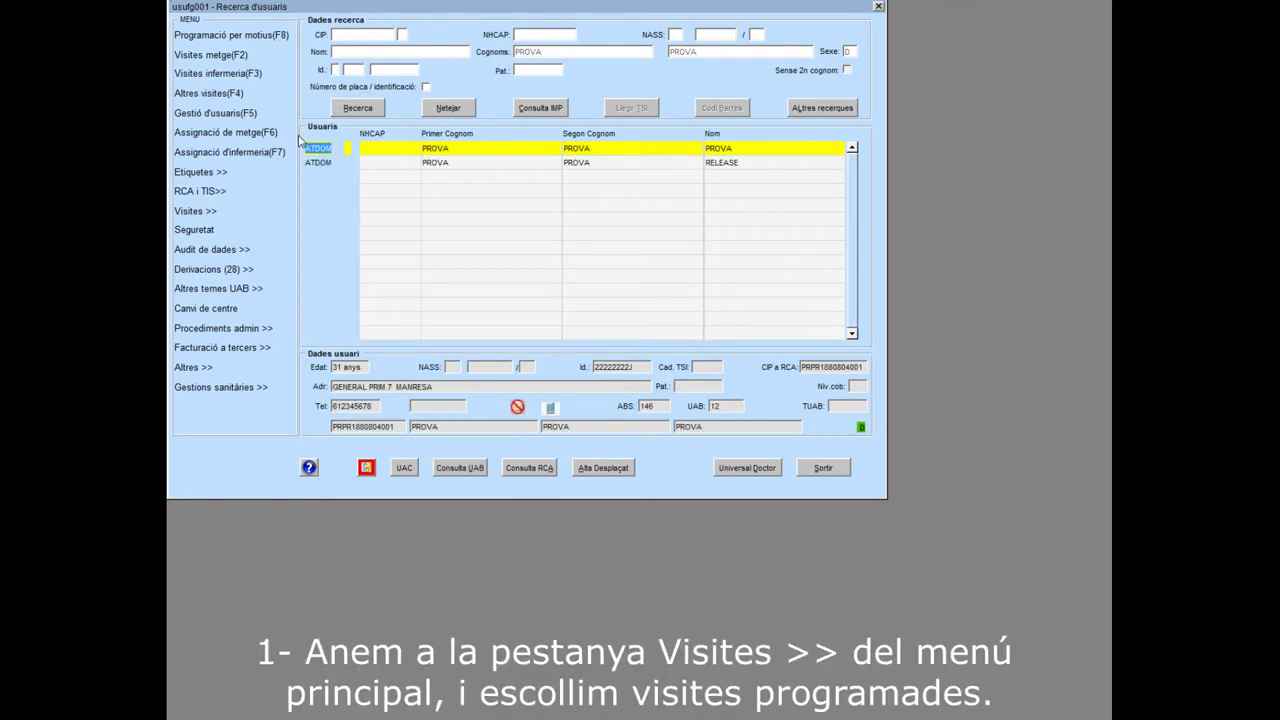
pyautogui.click(210, 212)
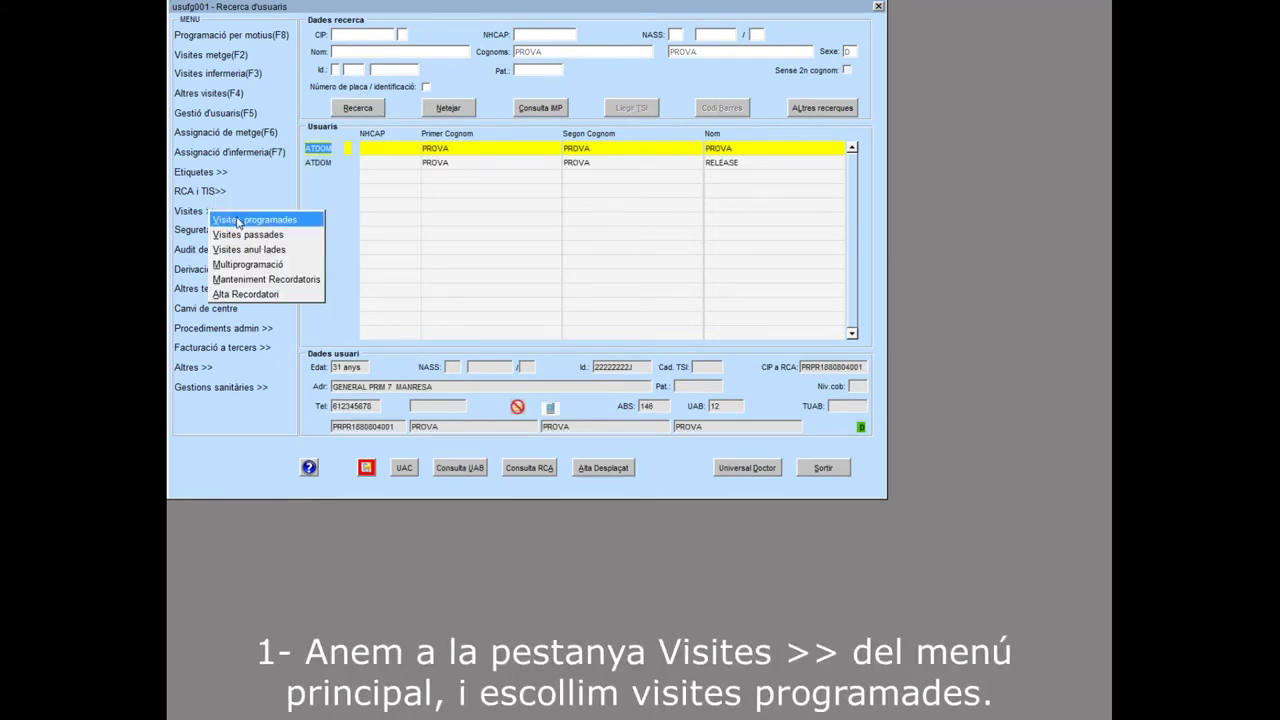
# Assign financing regime 23 to the 19/02/20 visit and send it to third-party billing
pyautogui.click(237, 220)
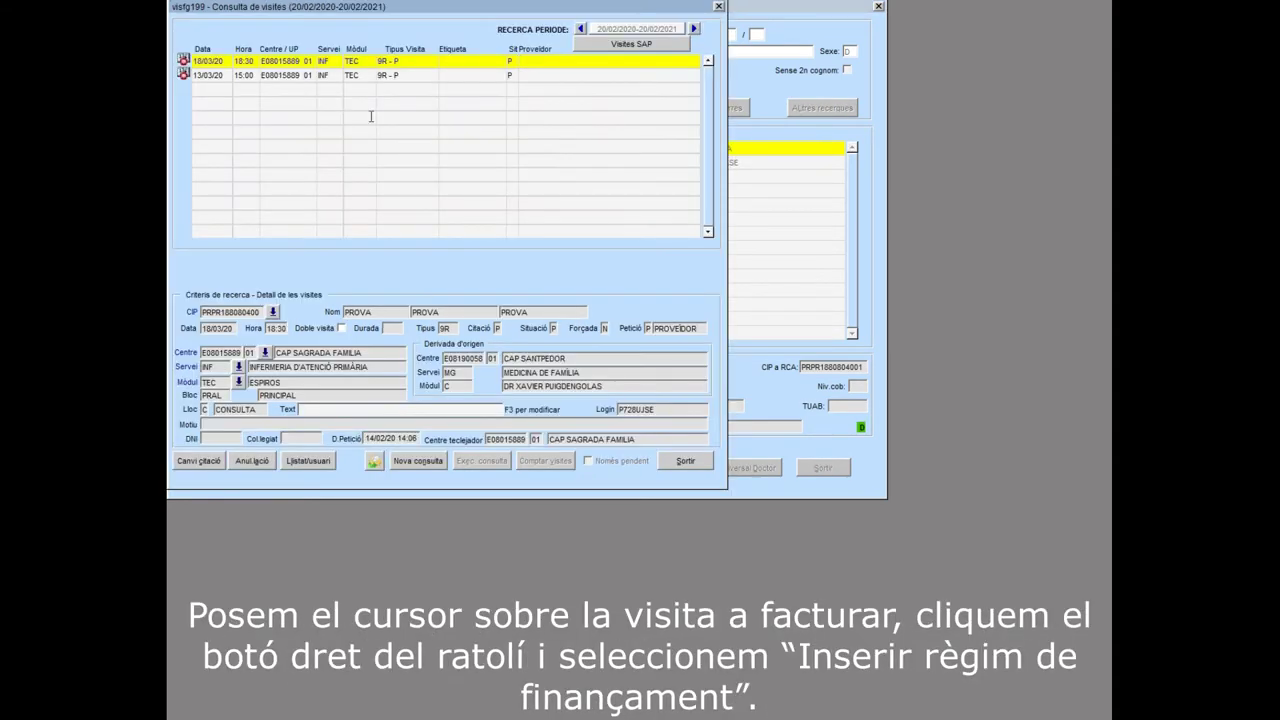
pyautogui.click(580, 28)
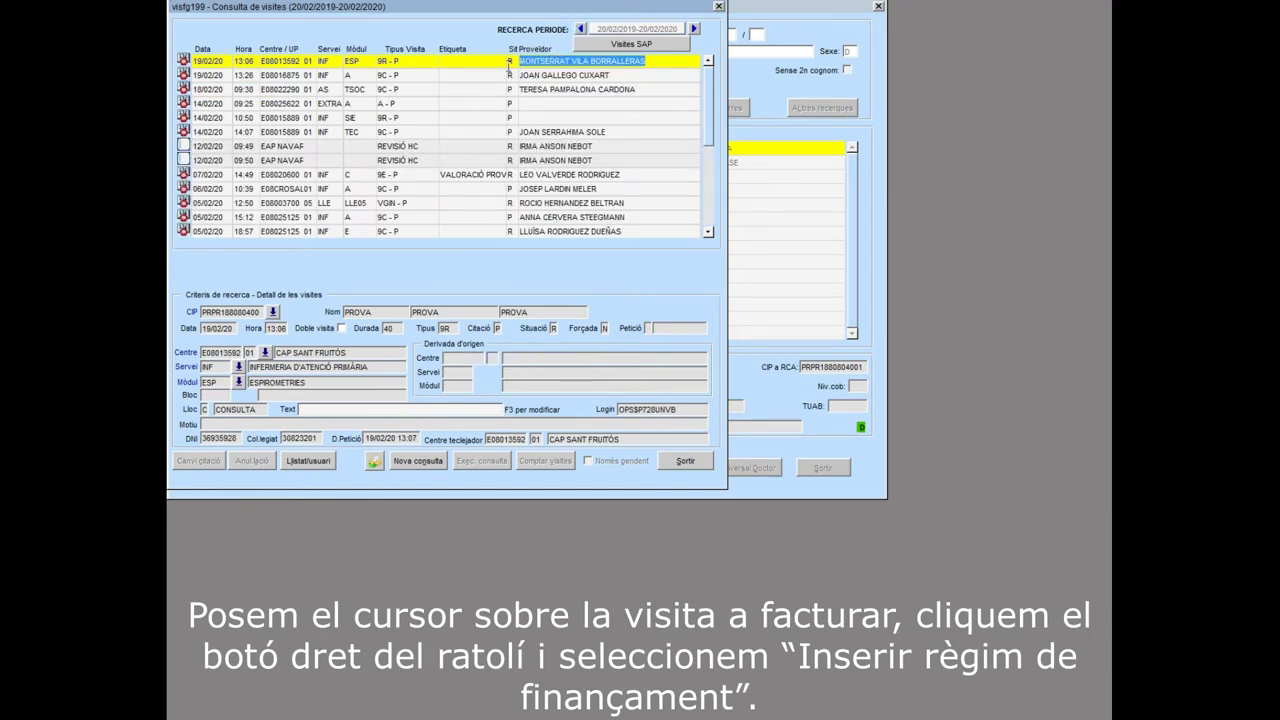
pyautogui.rightClick(479, 69)
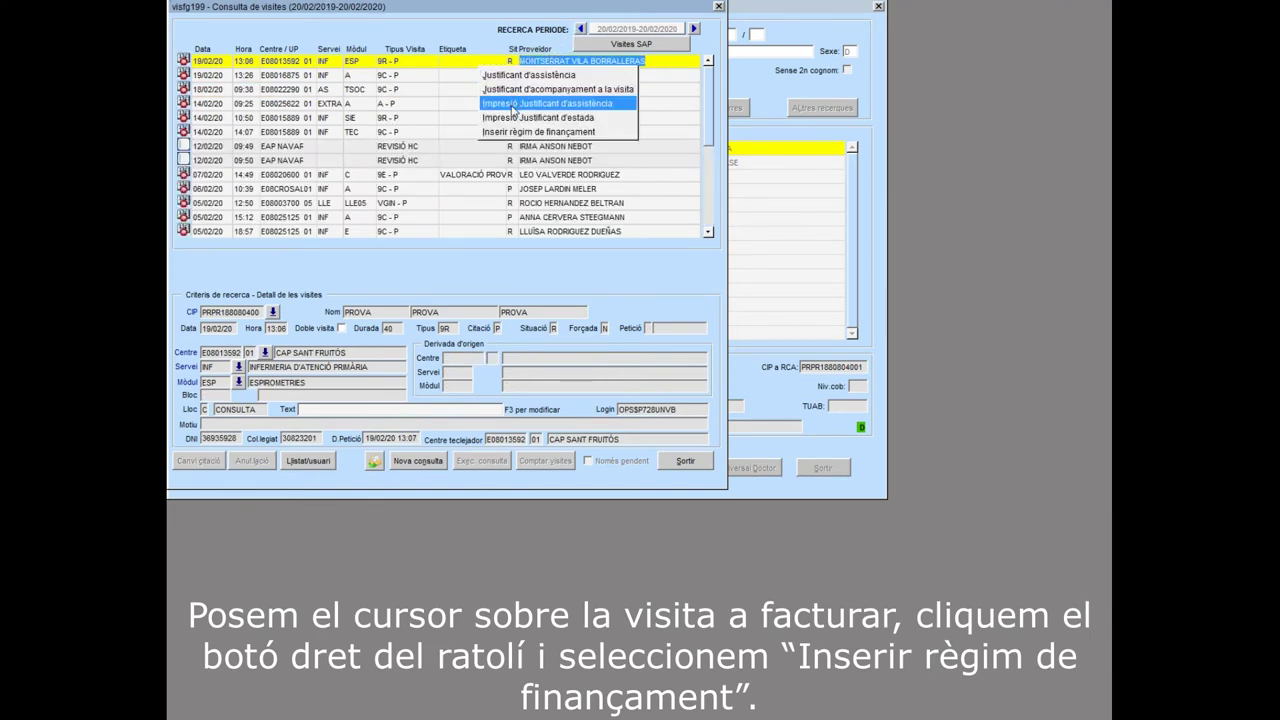
pyautogui.click(507, 131)
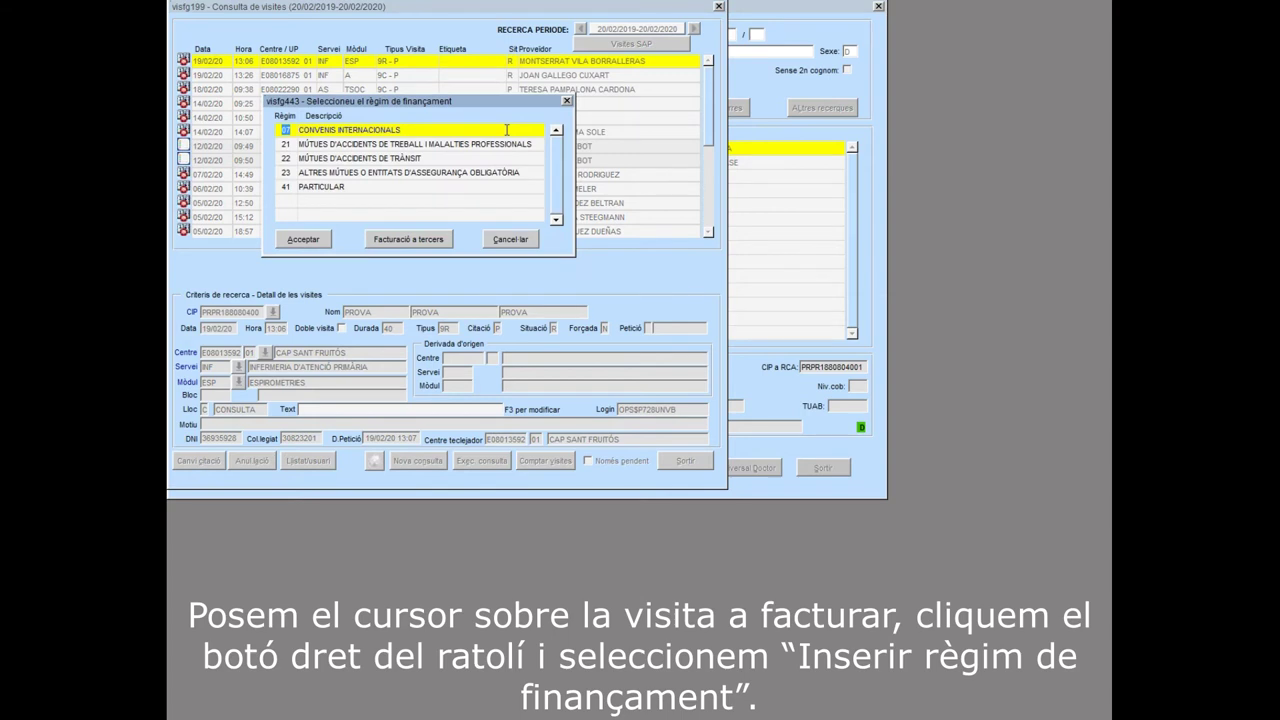
pyautogui.click(430, 172)
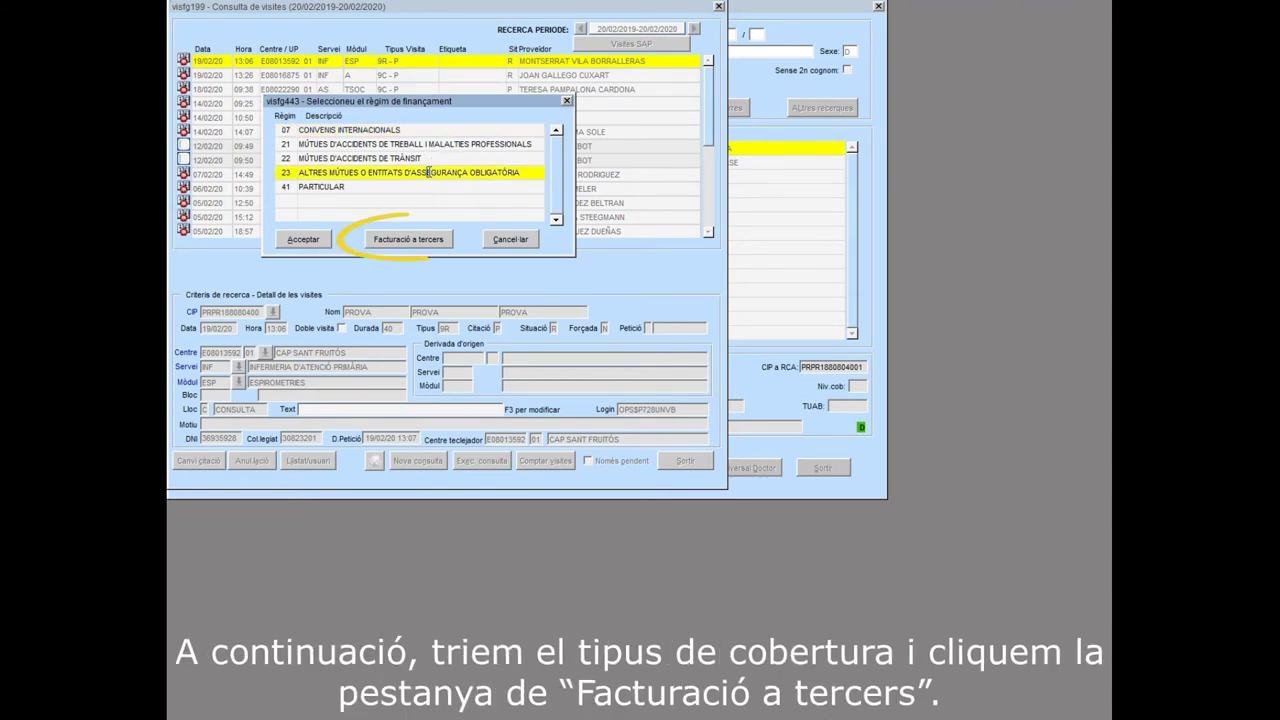
pyautogui.click(407, 239)
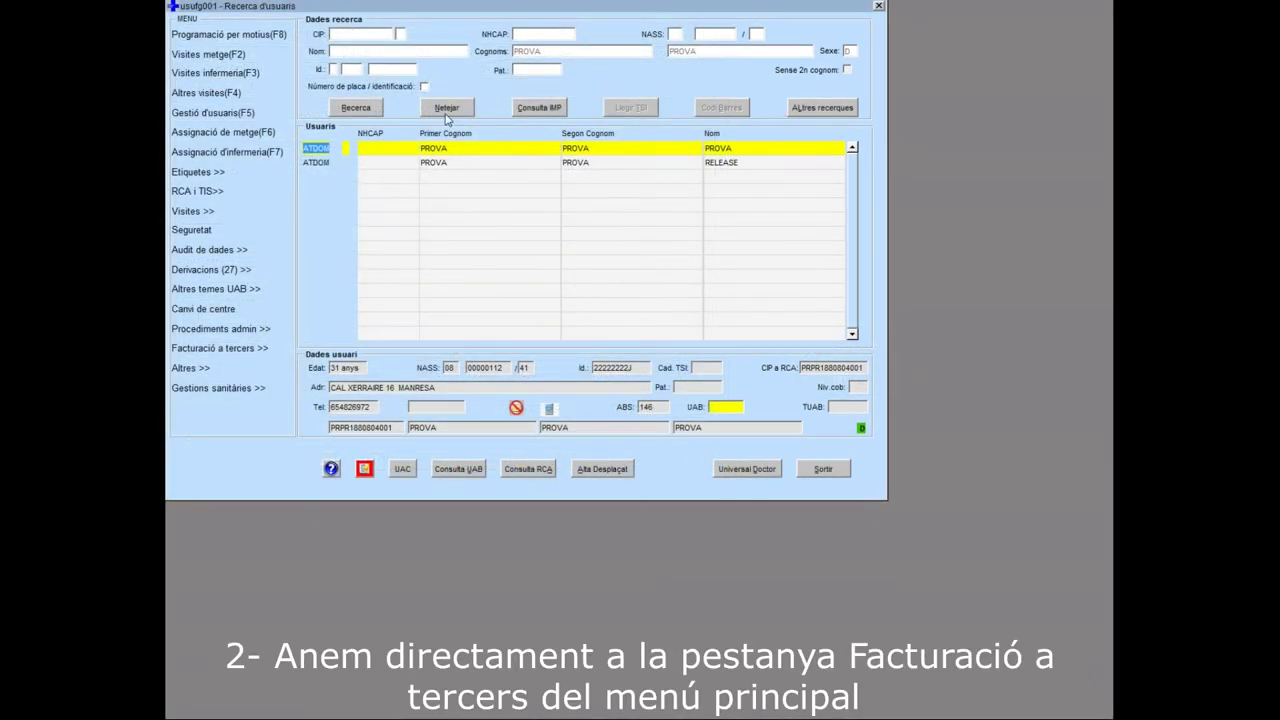
# Reopen the invoice register and choose Accidents esportius as the coverage type
pyautogui.click(249, 352)
pyautogui.click(348, 370)
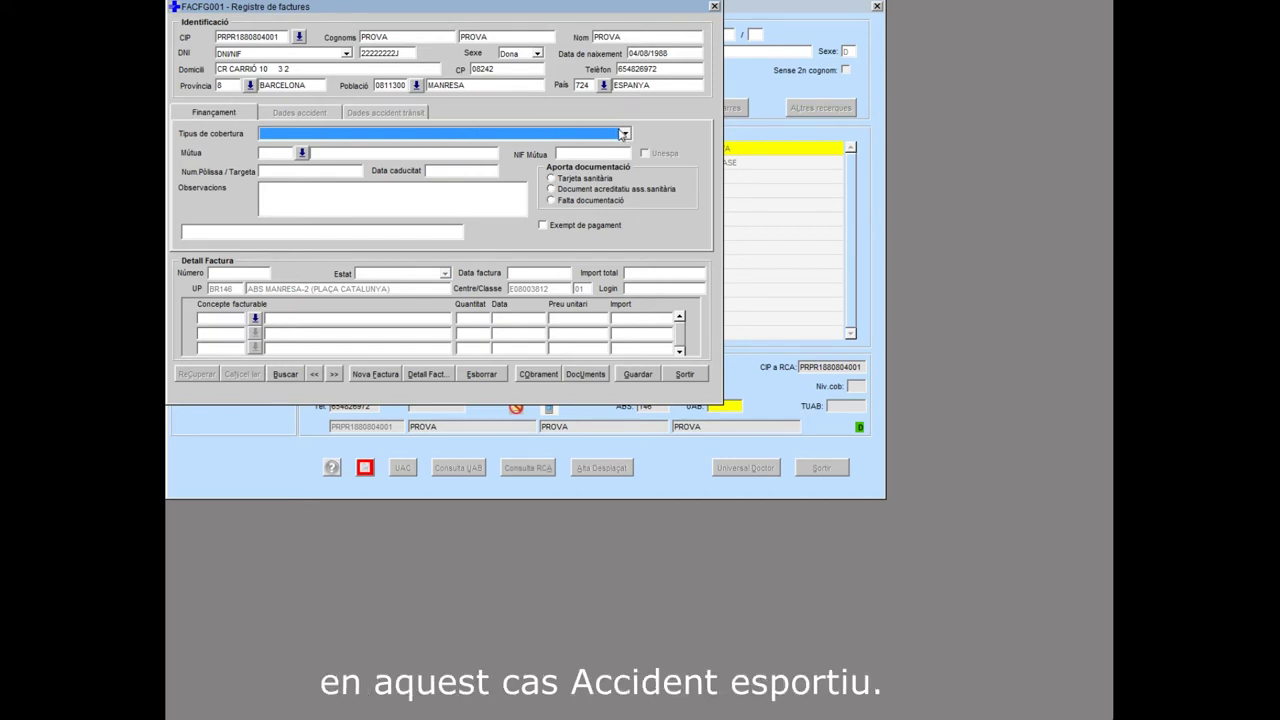
pyautogui.click(625, 134)
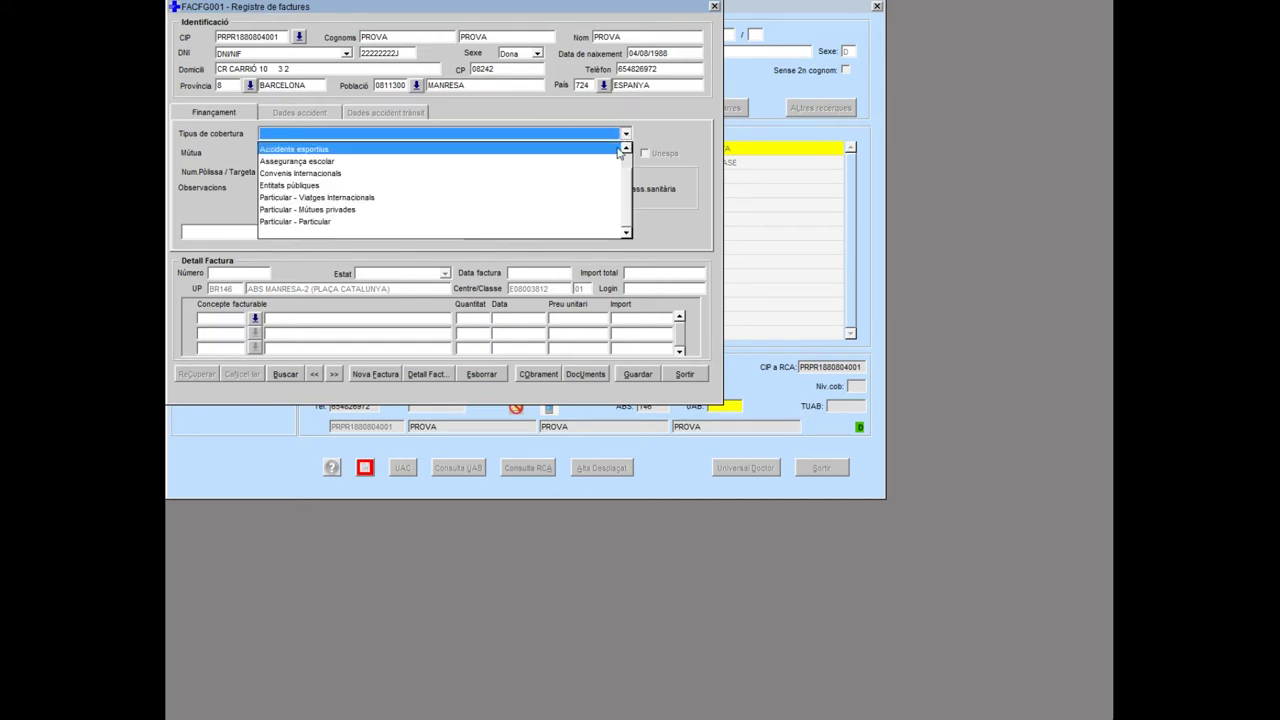
pyautogui.click(619, 150)
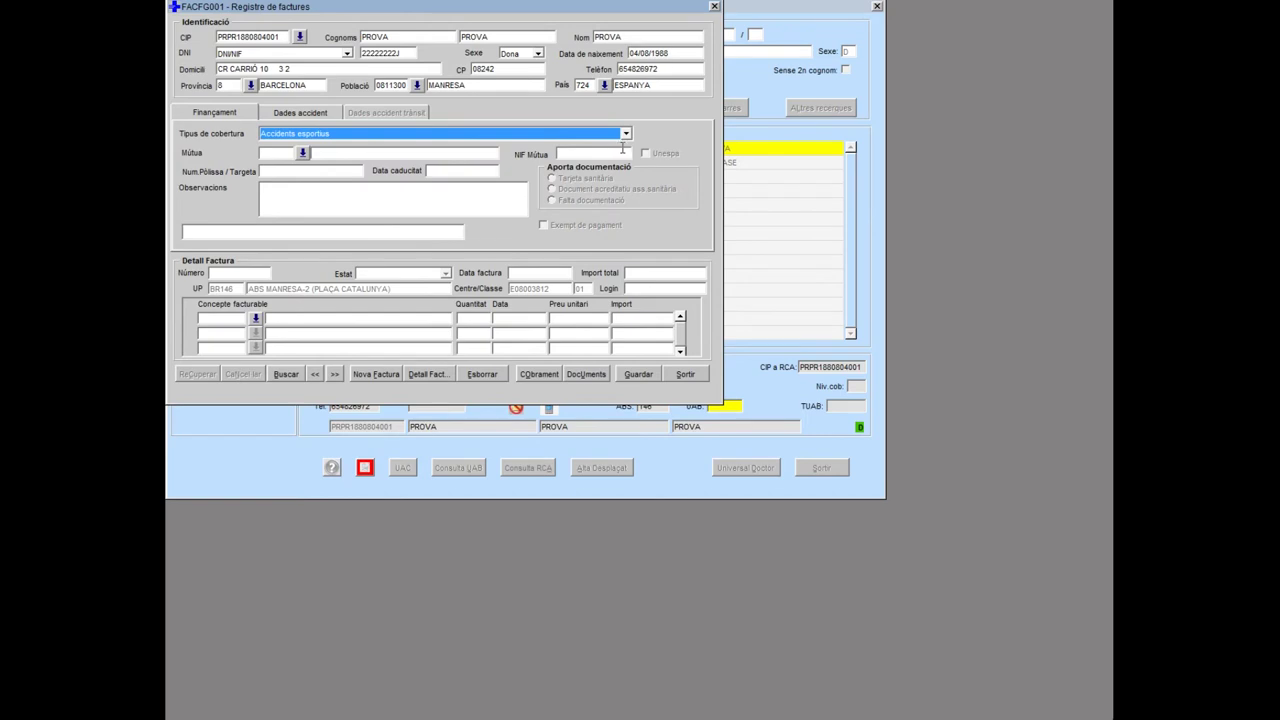
# Enter club CLUB ESPORTIU MANRESA, address CARRER DEL CAMP, its phone, and 21/01/2020 16:30 accident dates
pyautogui.click(301, 114)
pyautogui.click(840, 382)
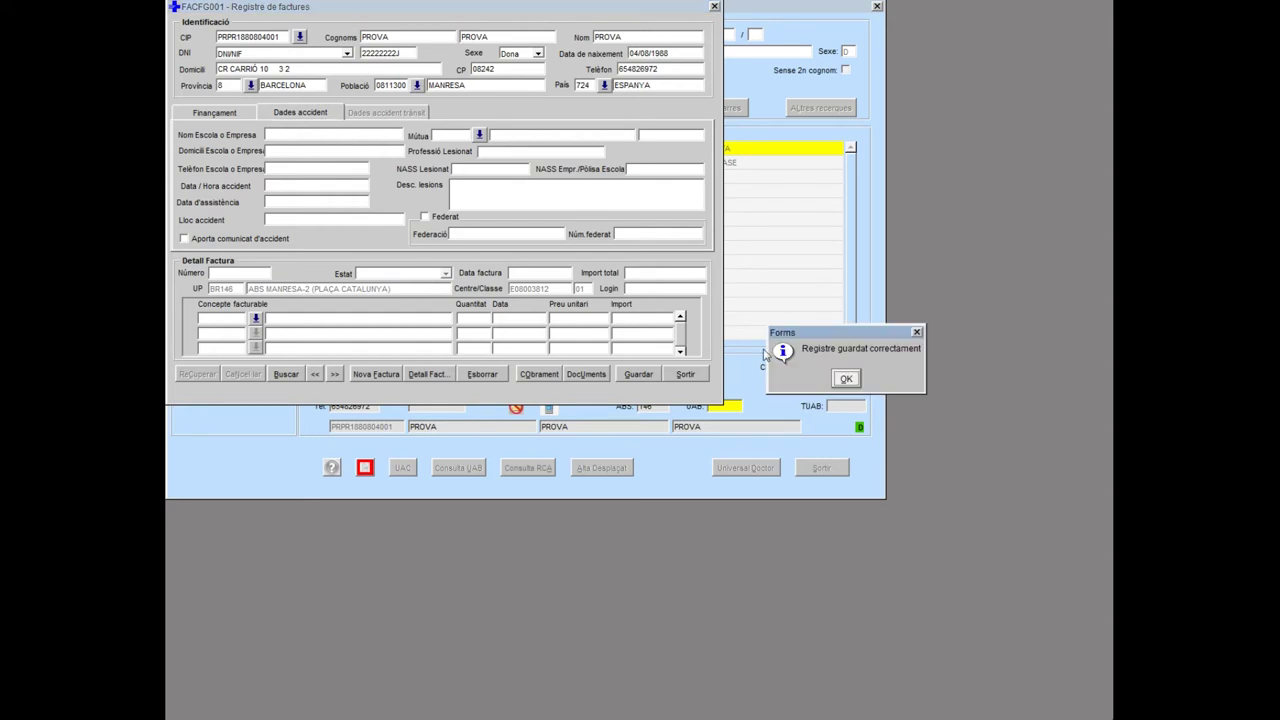
pyautogui.click(842, 375)
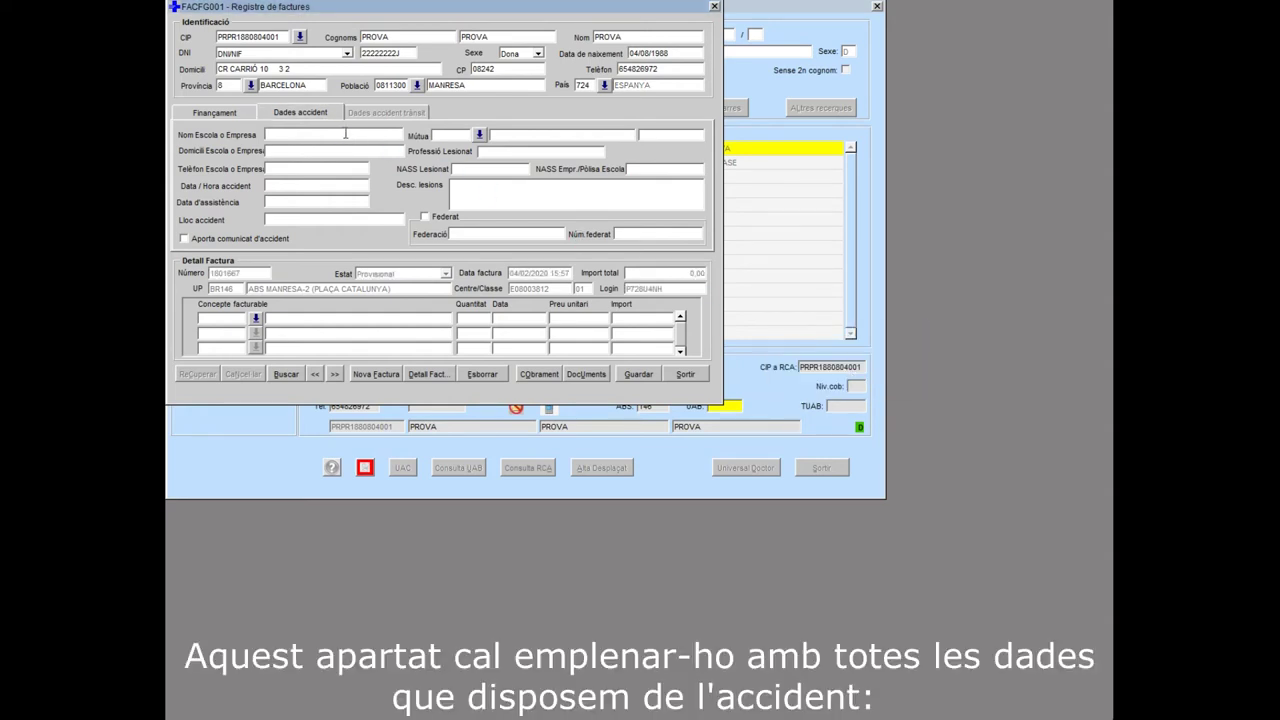
pyautogui.write('CLUB ESPOR')
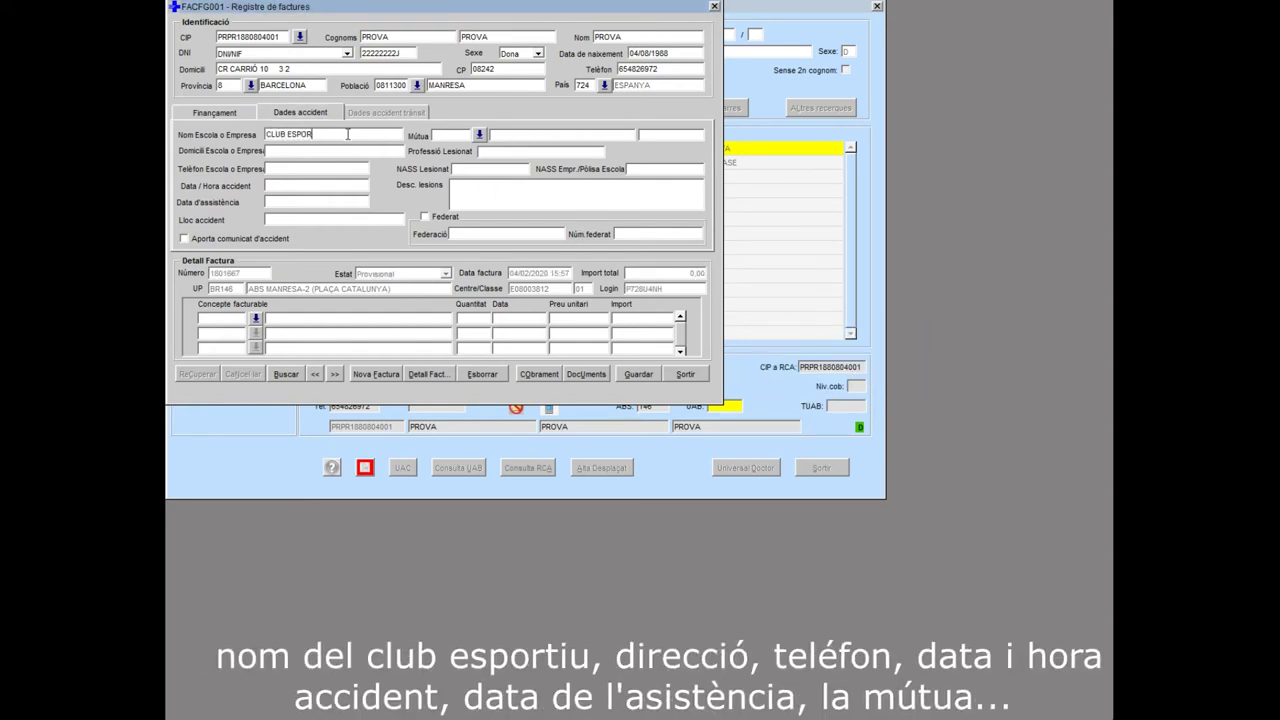
pyautogui.write('TIU MANRESA')
pyautogui.click(361, 150)
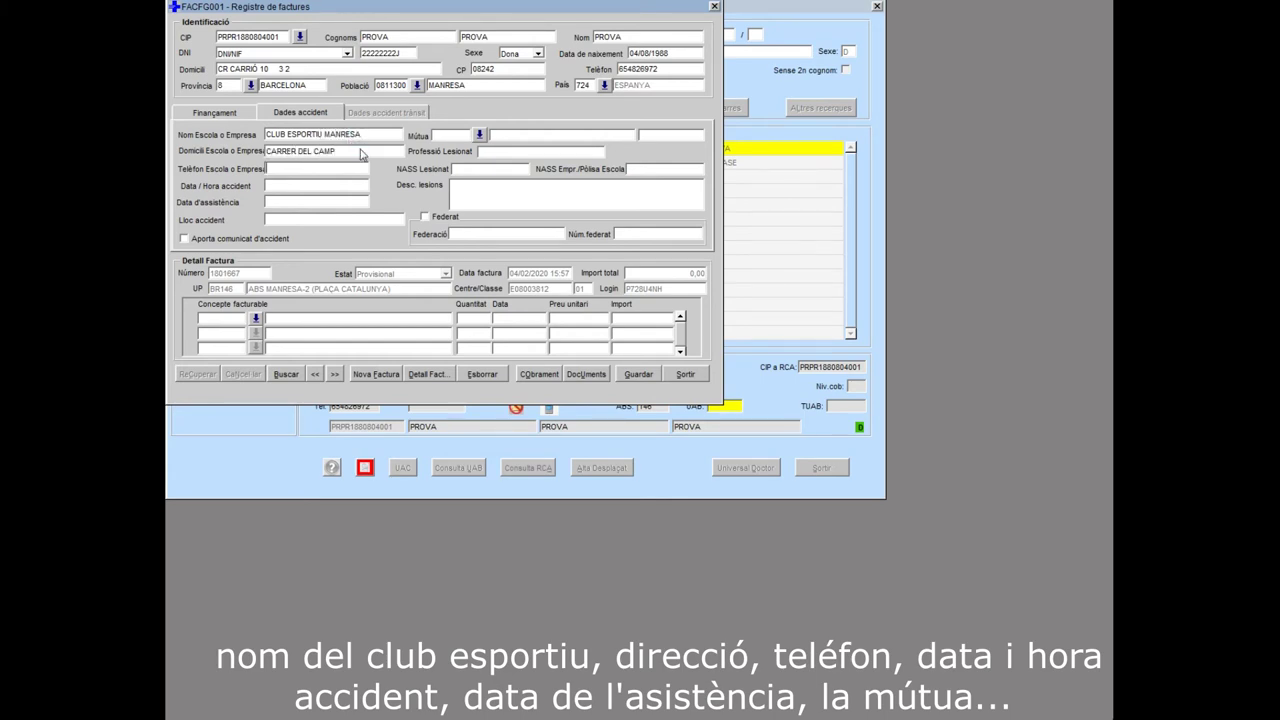
pyautogui.press('Tab')
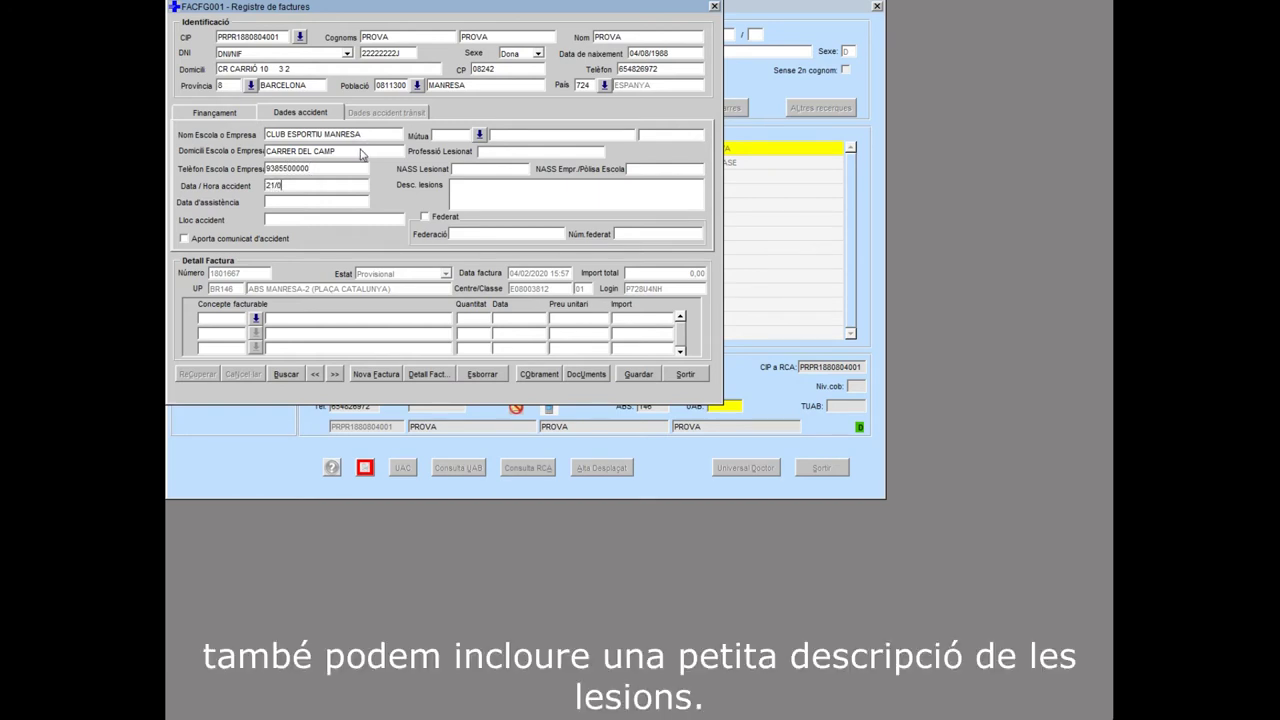
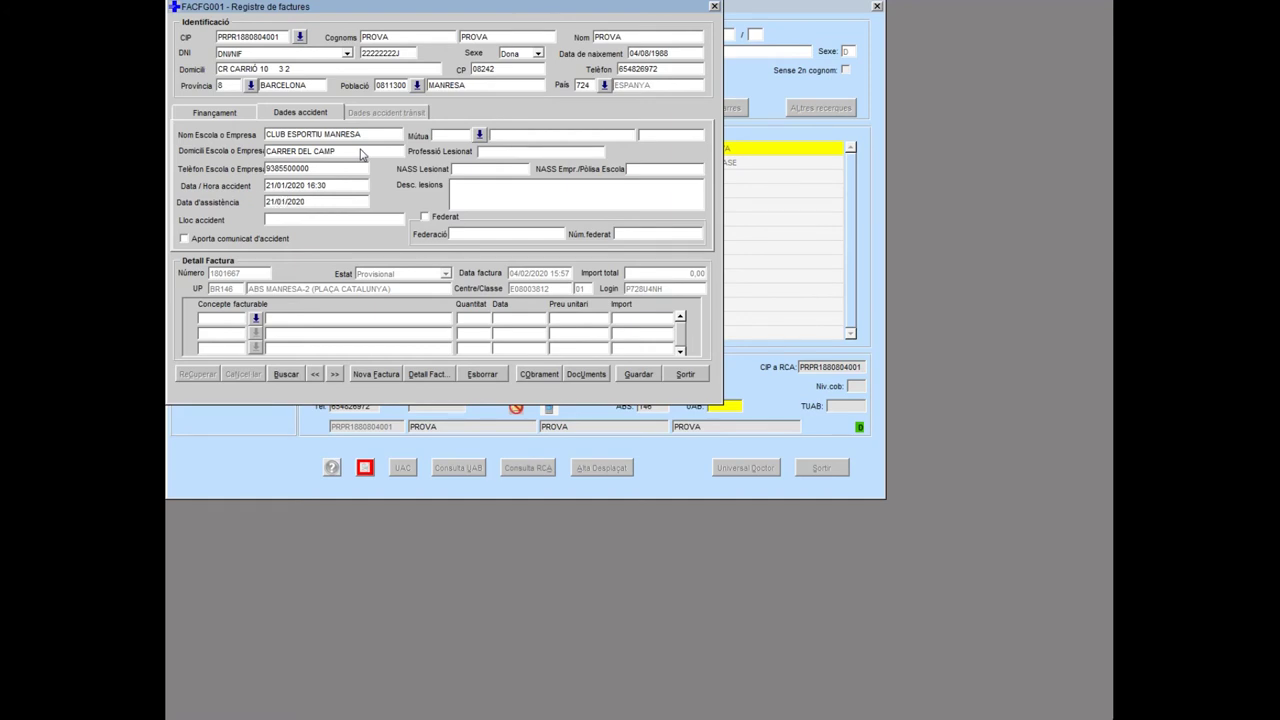
# Set place CAMP FUTBOL, mark federated with FEDERACIÓ CATALANA F and membership number, tick report provided, save
pyautogui.click(333, 220)
pyautogui.write('CAMP FUTBOL')
pyautogui.click(425, 217)
pyautogui.click(467, 233)
pyautogui.write('FEDERACIÓ CATALANA F')
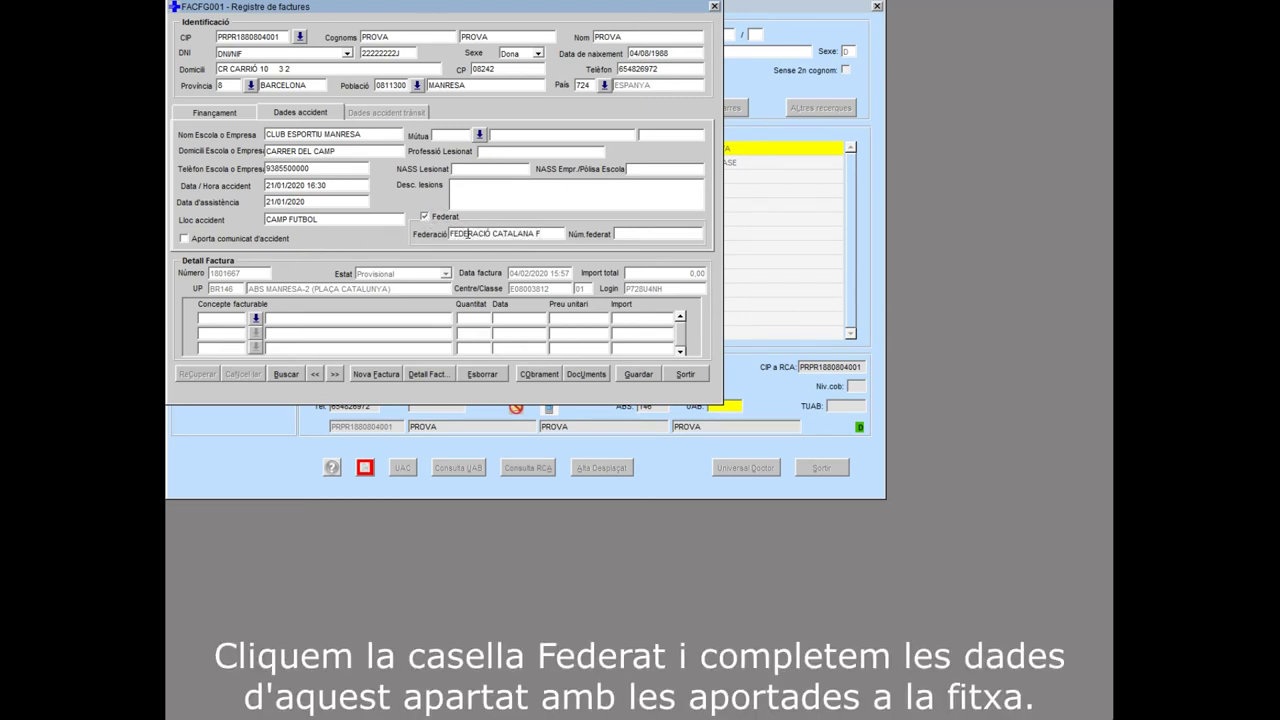
pyautogui.press('Tab')
pyautogui.write('8787878787')
pyautogui.press('Tab')
pyautogui.click(183, 238)
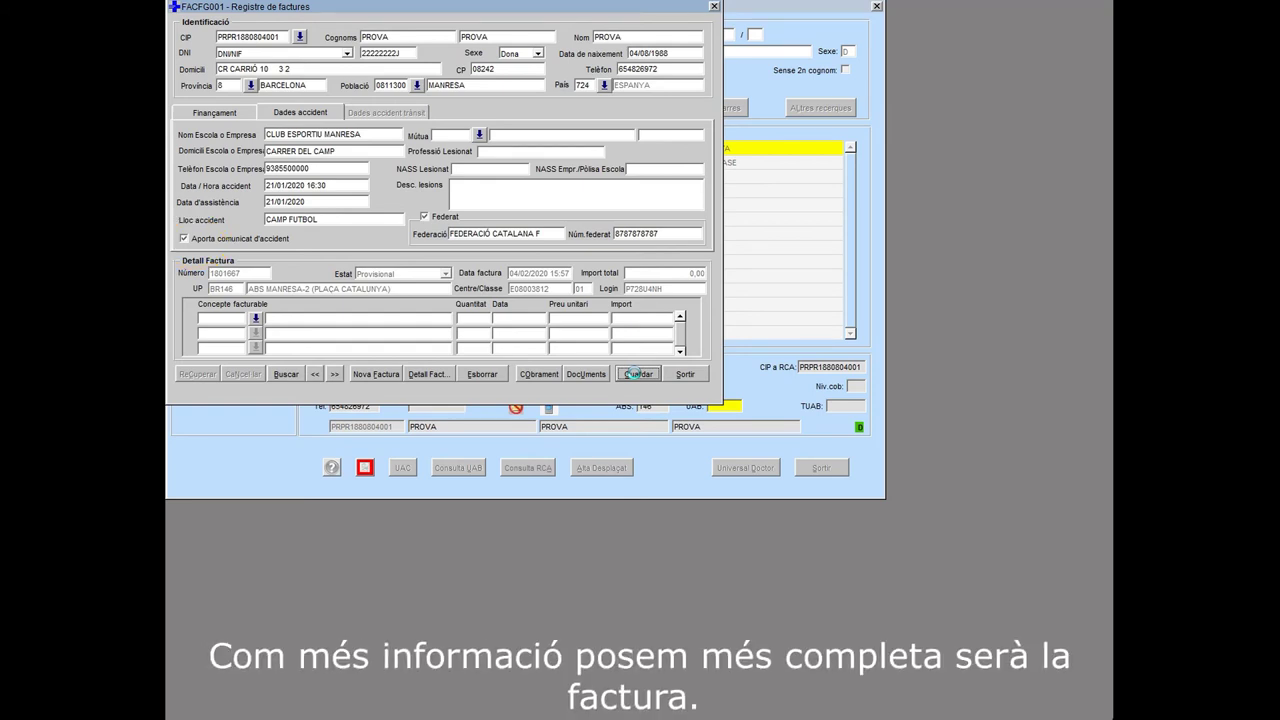
pyautogui.click(634, 374)
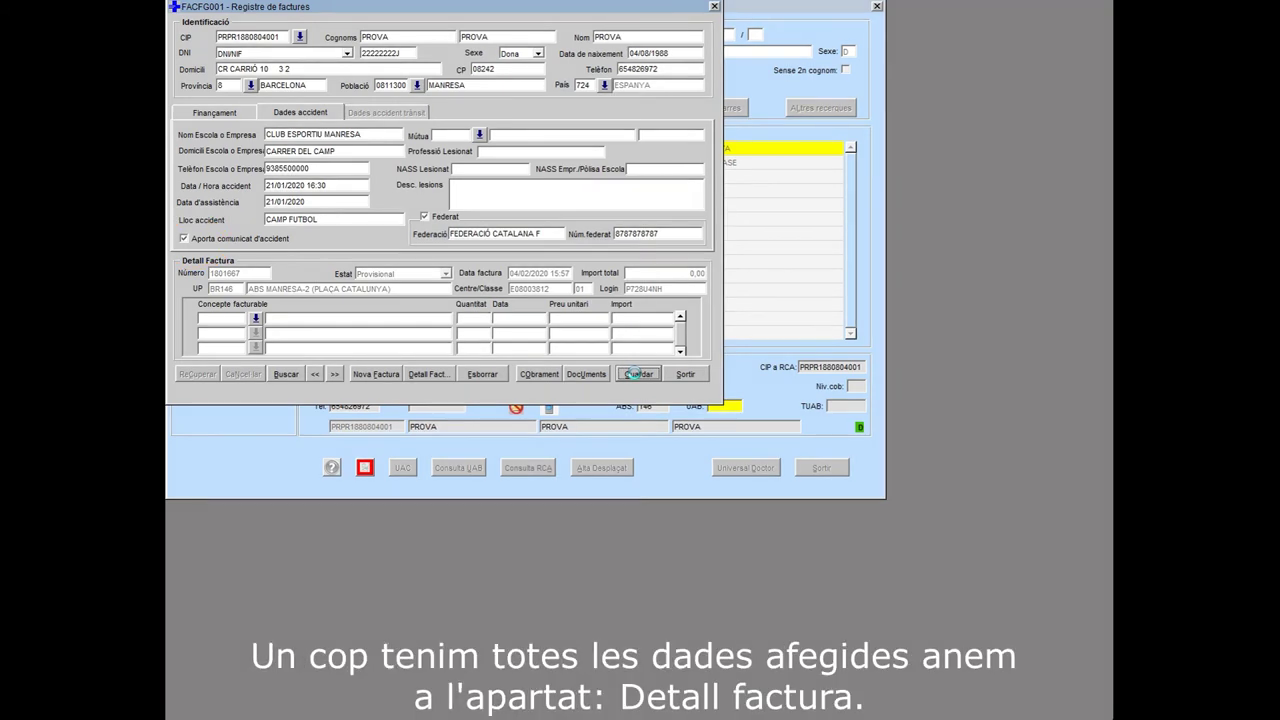
# Select Visita mèdica urgent en centre de salut (VC004, 62,00) as the invoice's billable concept
pyautogui.click(845, 377)
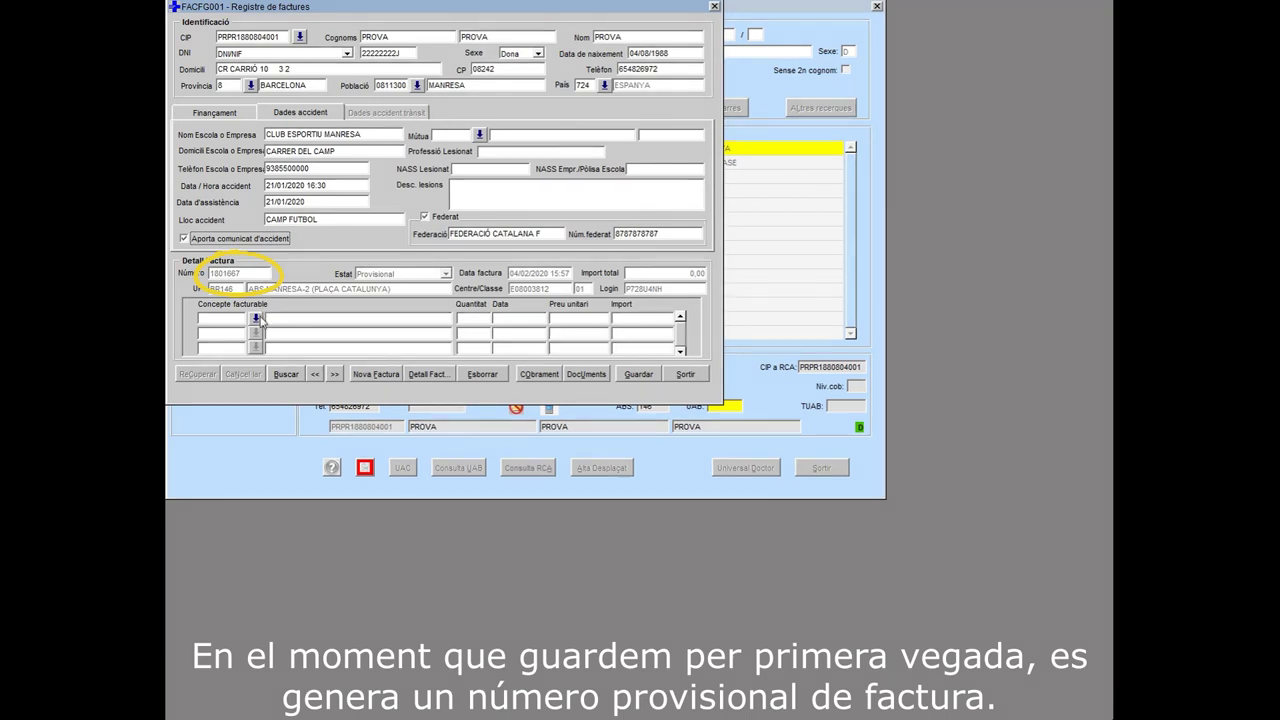
pyautogui.click(256, 319)
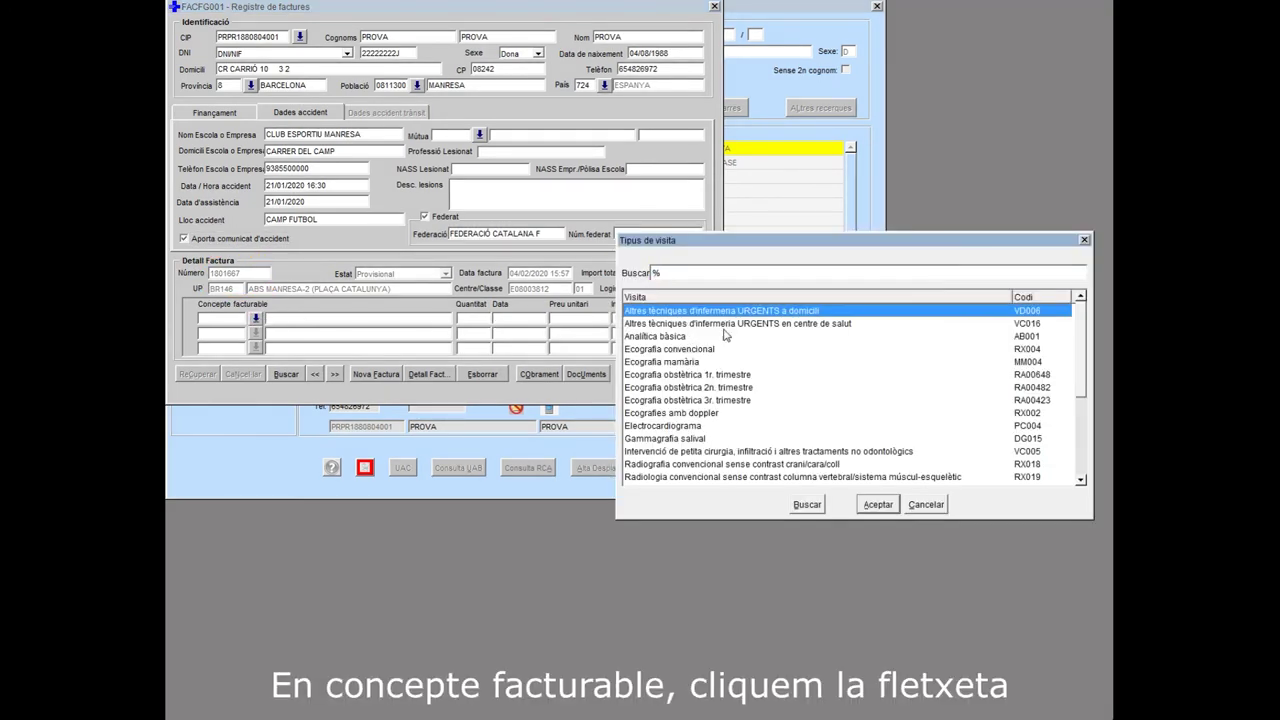
pyautogui.scroll(-5, 865, 352)
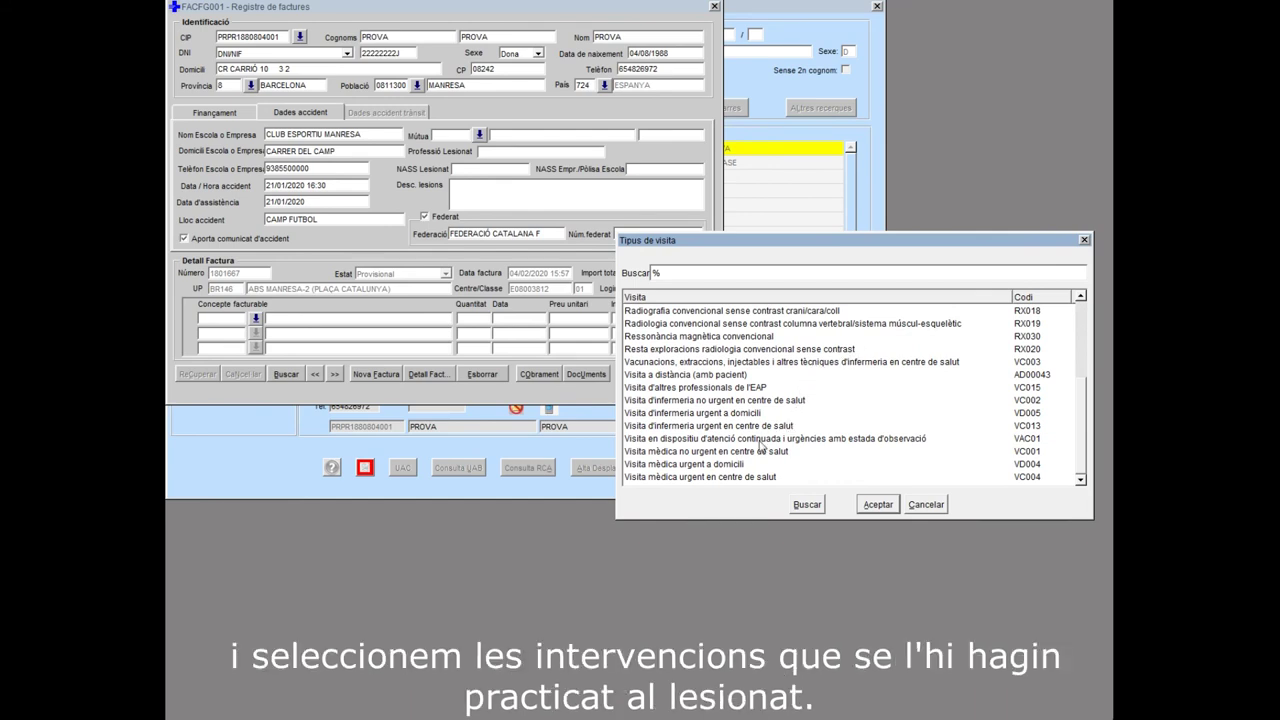
pyautogui.click(721, 478)
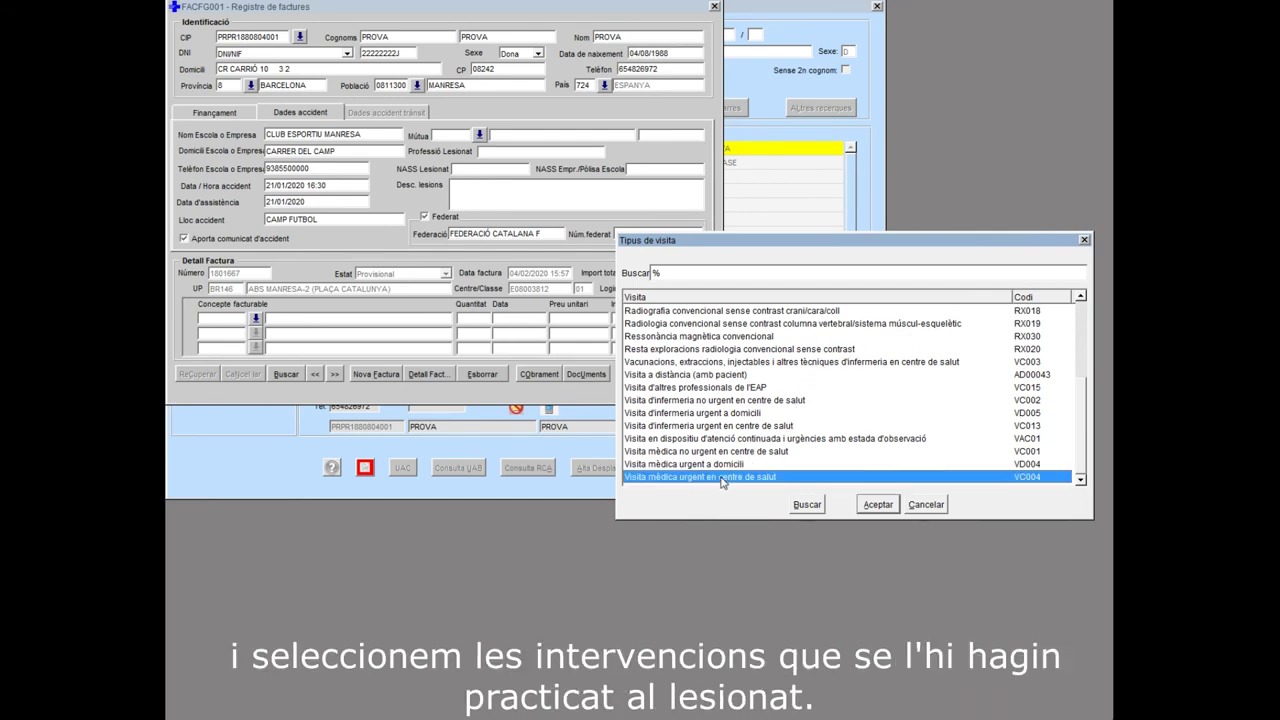
pyautogui.click(866, 506)
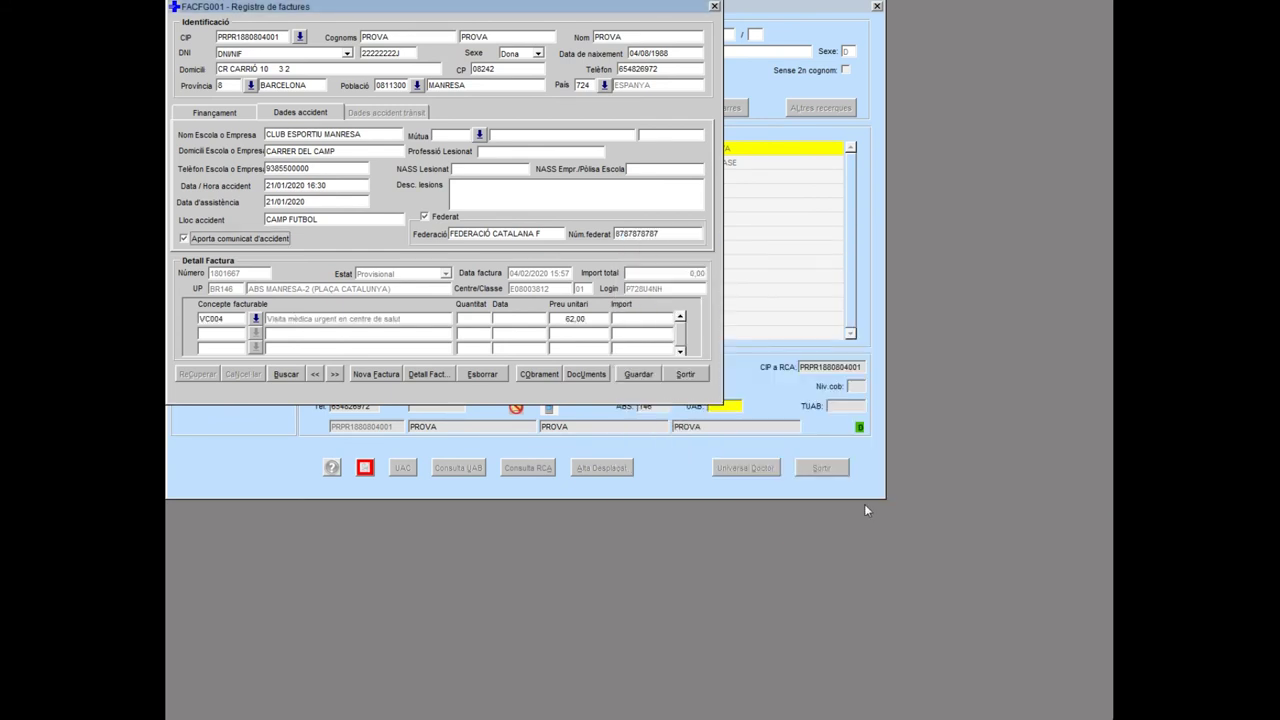
# Give the visit line quantity 1 and date 21/01/2020
pyautogui.click(486, 316)
pyautogui.write('1')
pyautogui.press('Tab')
pyautogui.write('21/01/2020')
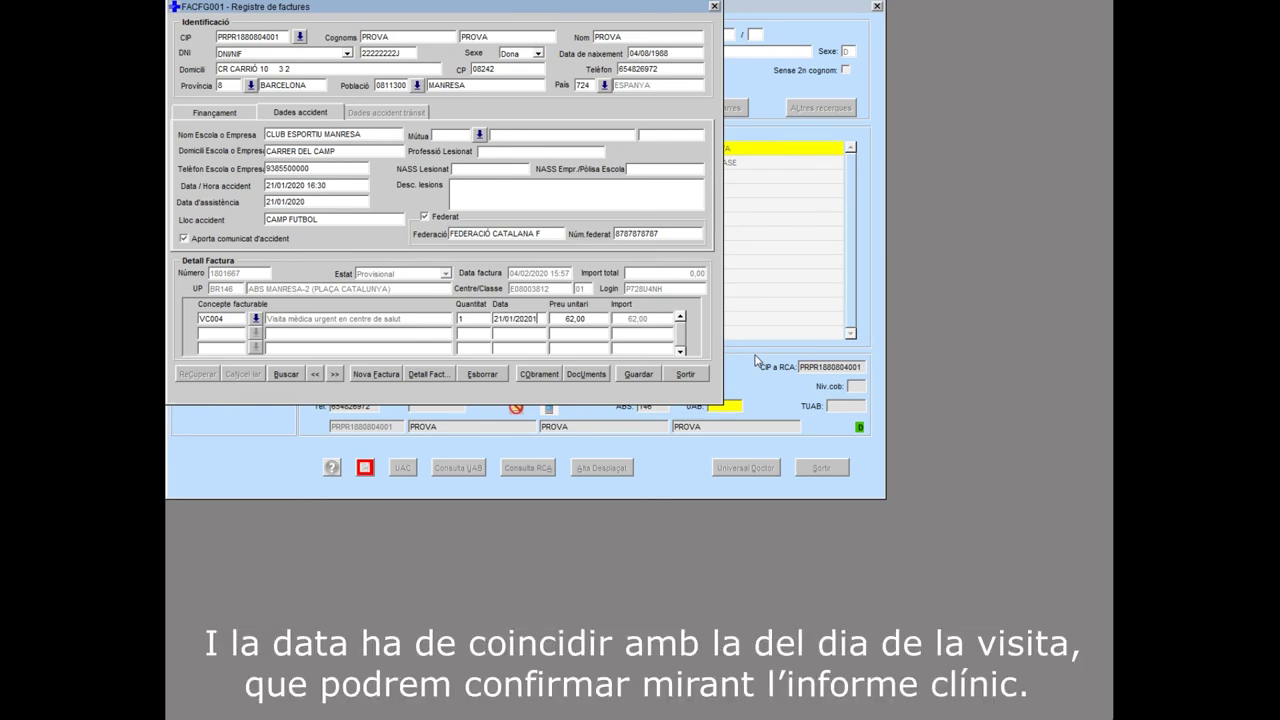
pyautogui.press('Tab')
pyautogui.press('Tab')
# Save the invoice as definitive, totalling 62,00
pyautogui.click(638, 376)
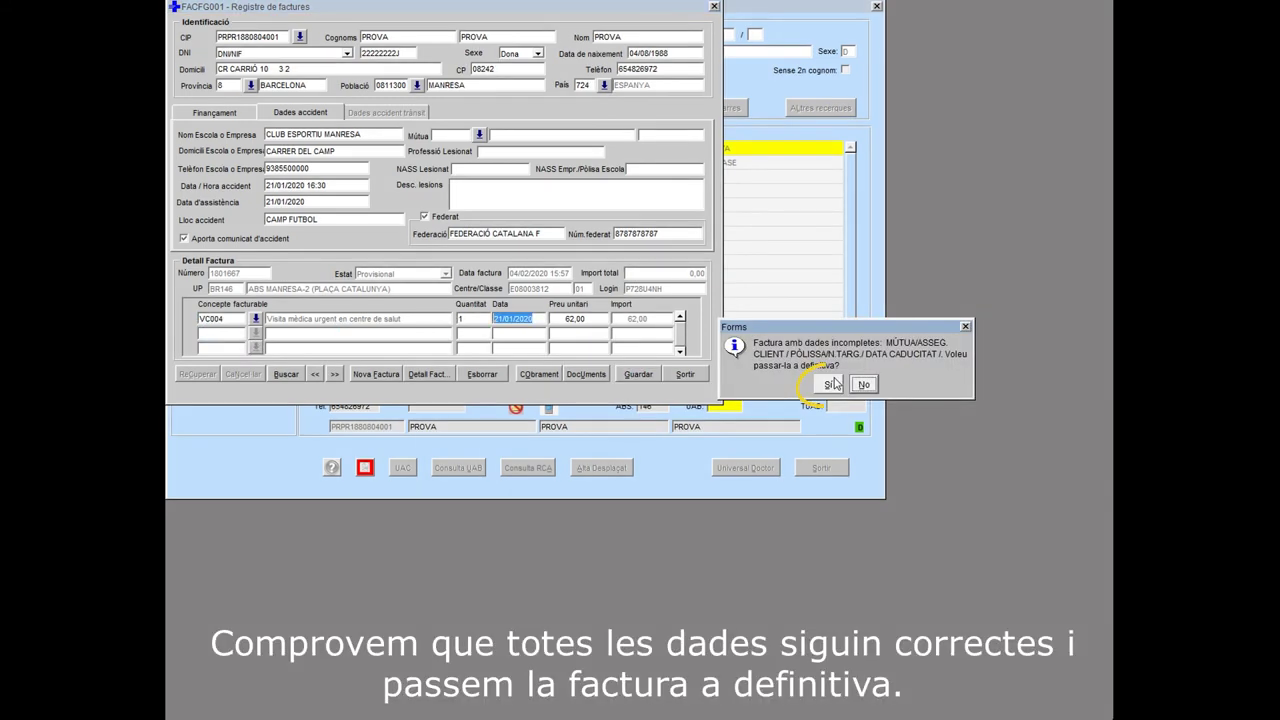
pyautogui.click(832, 384)
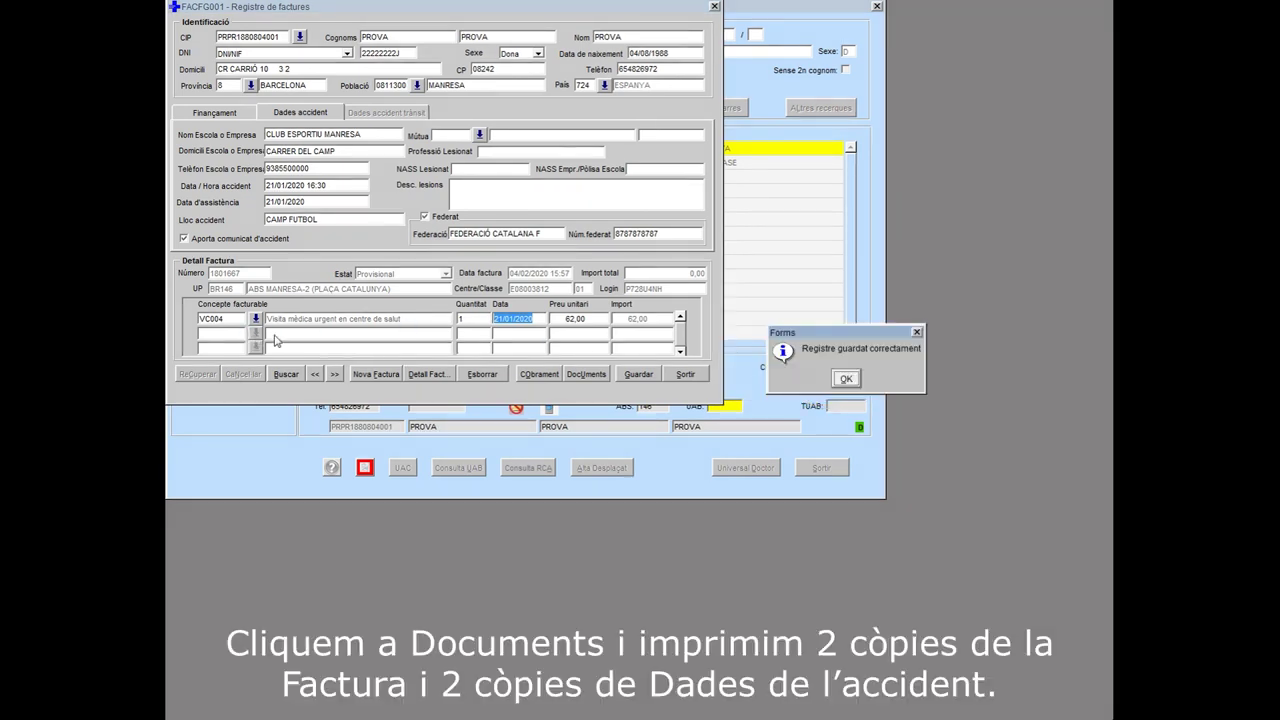
pyautogui.click(846, 380)
# List Impressió Factura and Dades Accident, then exit Llistats and Registre de factures
pyautogui.click(584, 375)
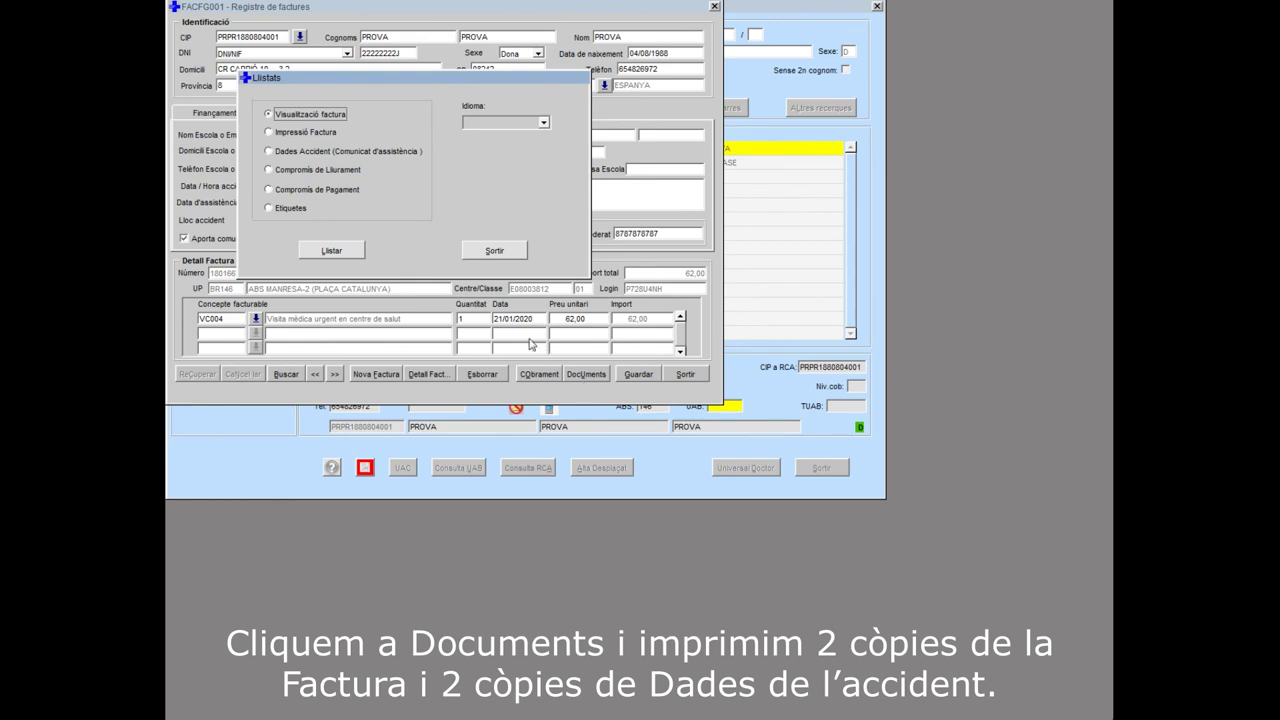
pyautogui.click(306, 139)
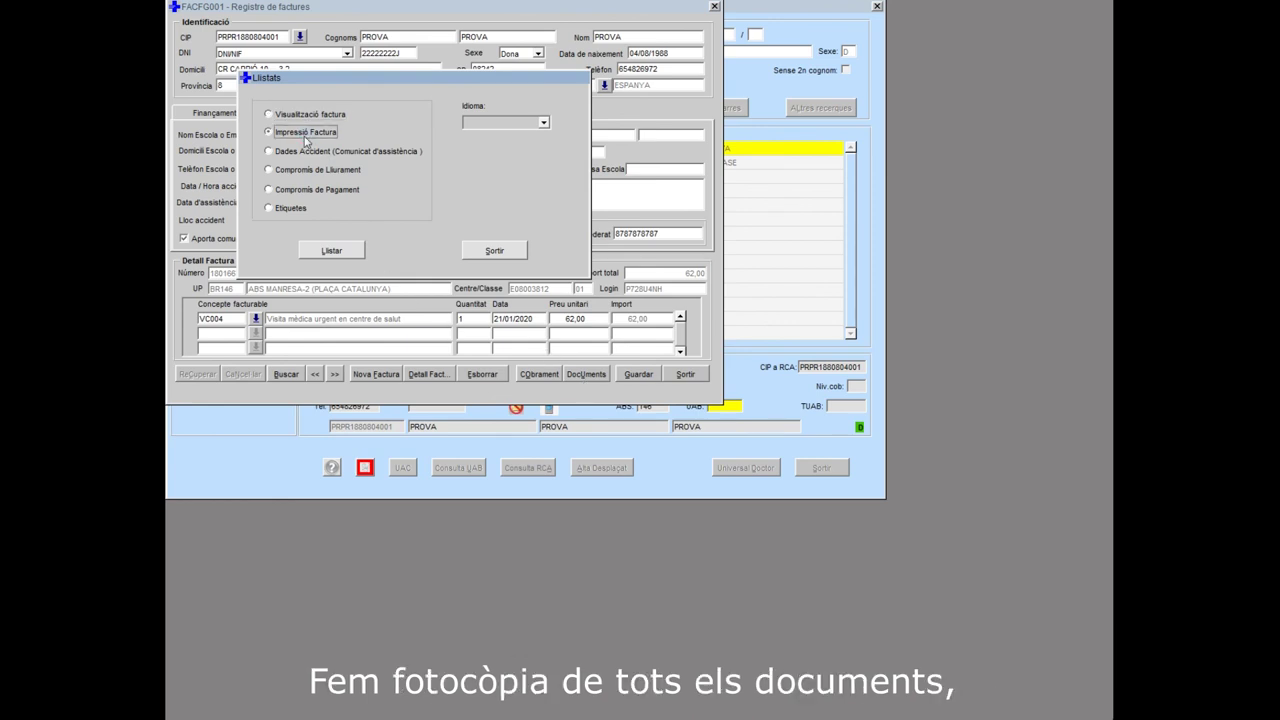
pyautogui.click(306, 152)
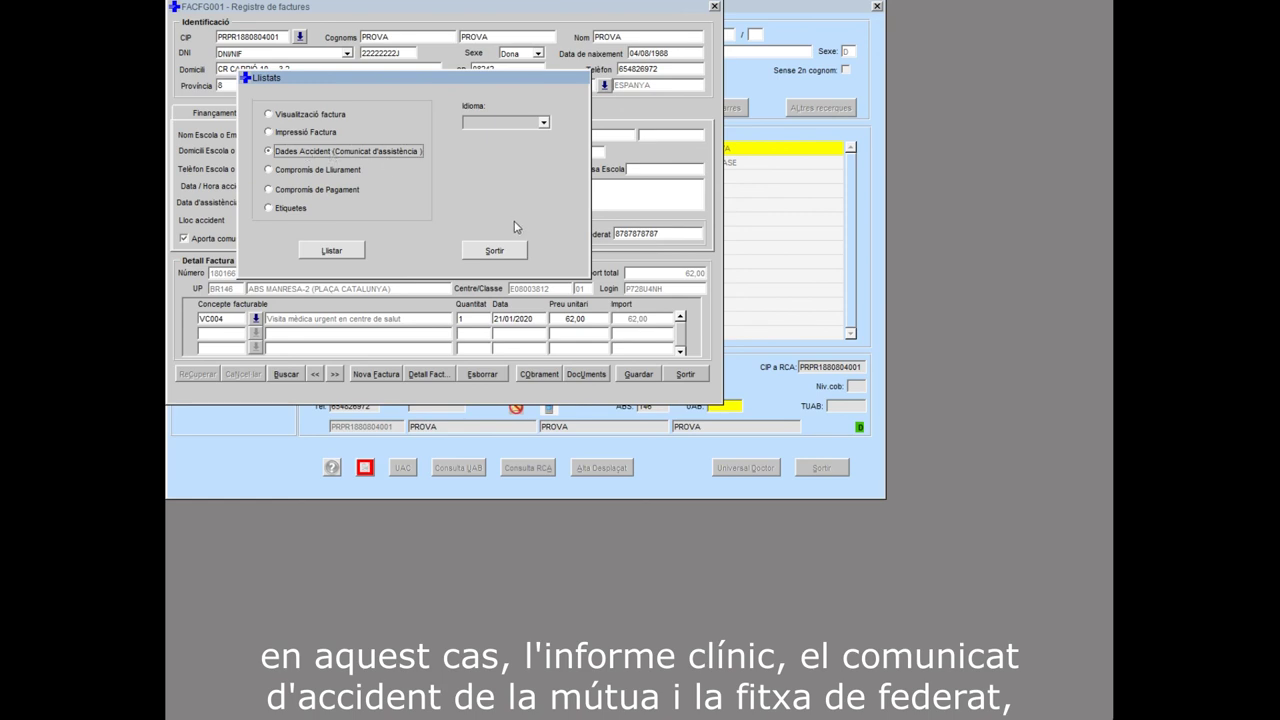
pyautogui.click(364, 252)
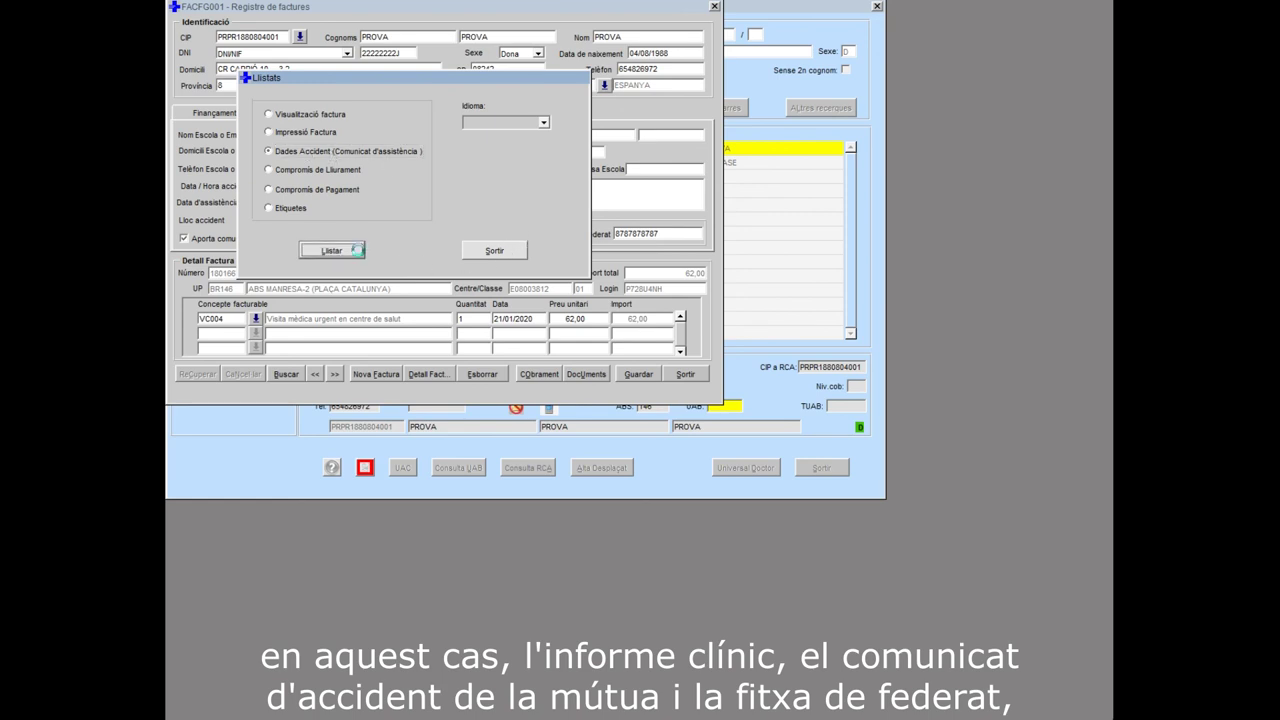
pyautogui.click(494, 250)
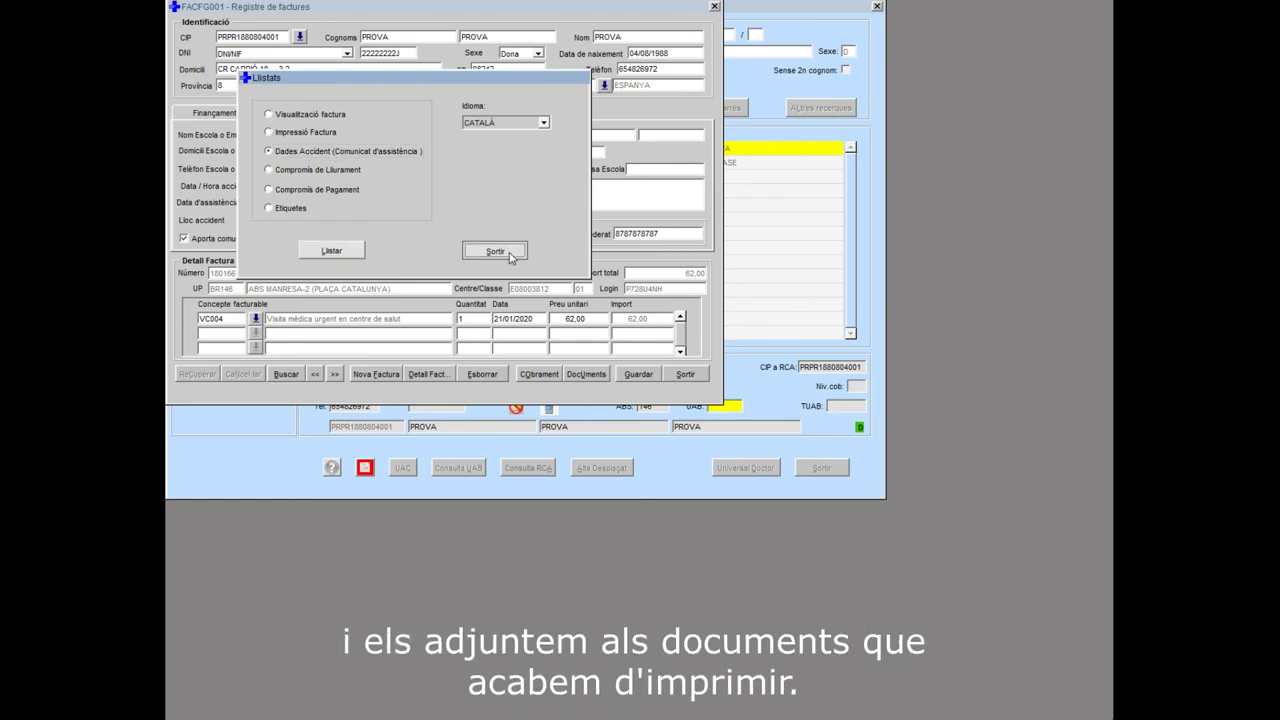
pyautogui.click(690, 378)
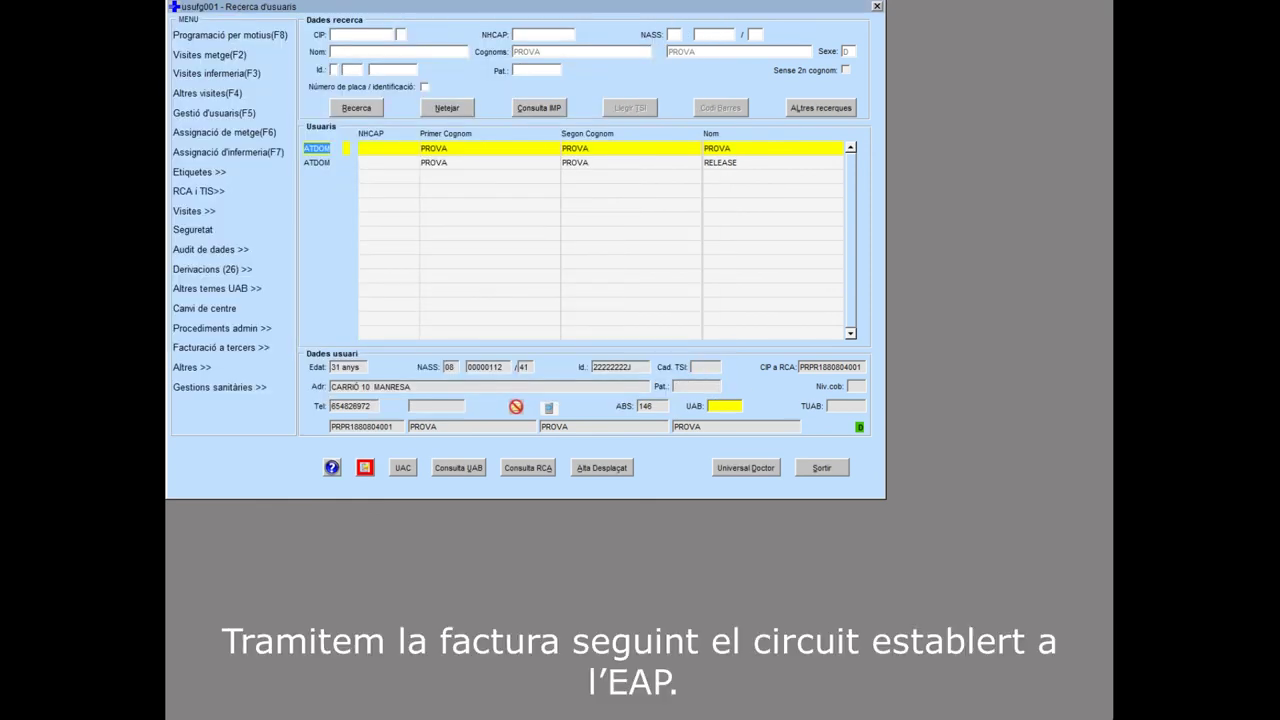